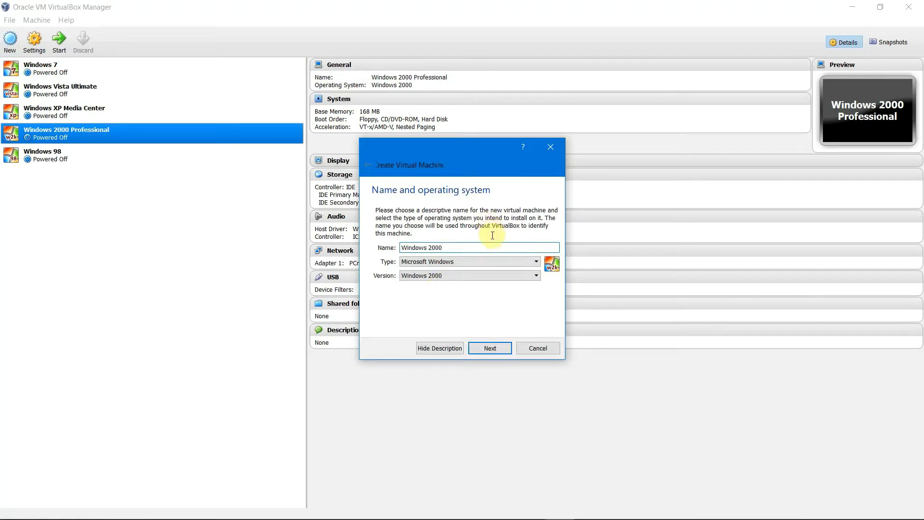
Step: Name the VM 'Windows 2000 For Video', keep 512 MB memory, and add no virtual hard drive
{"action": "key", "text": "BackSpace"}
{"action": "type", "text": "0 For Video"}
{"action": "key", "text": "Return"}
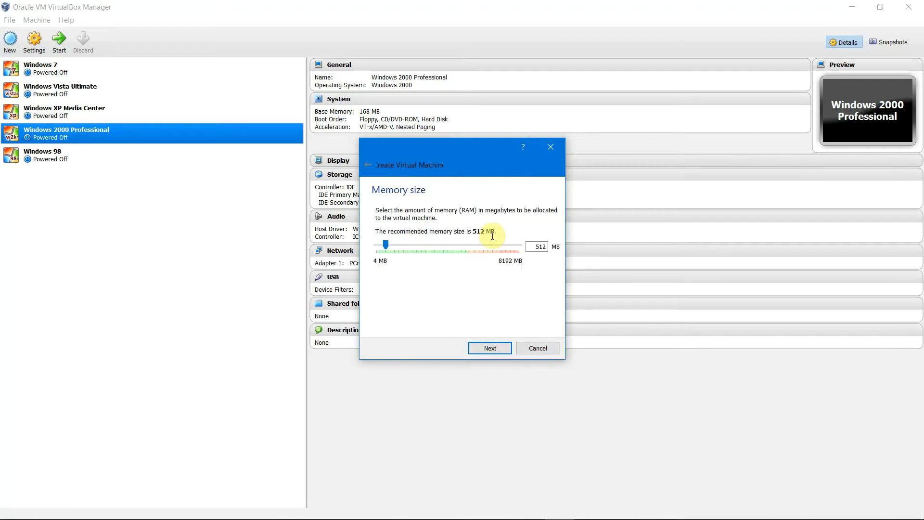
{"action": "key", "text": "Return"}
{"action": "left_click", "coordinate": [445, 281]}
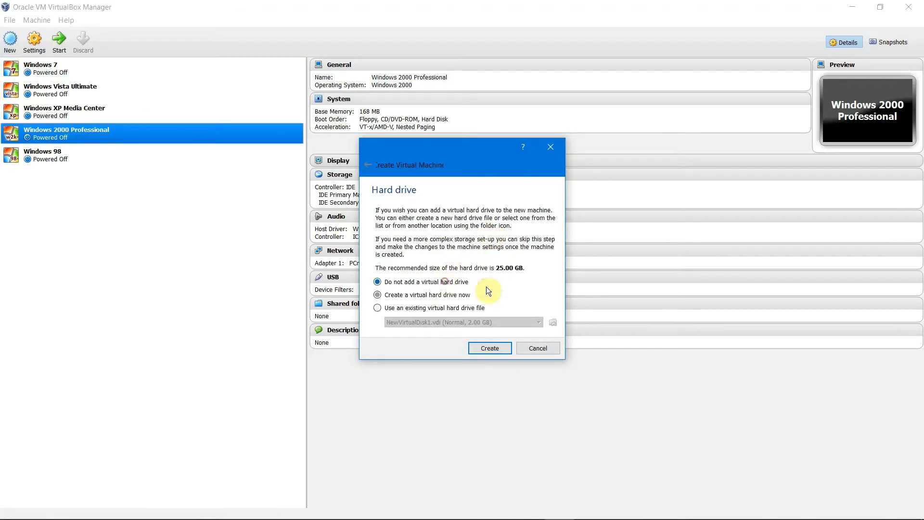
{"action": "key", "text": "Return"}
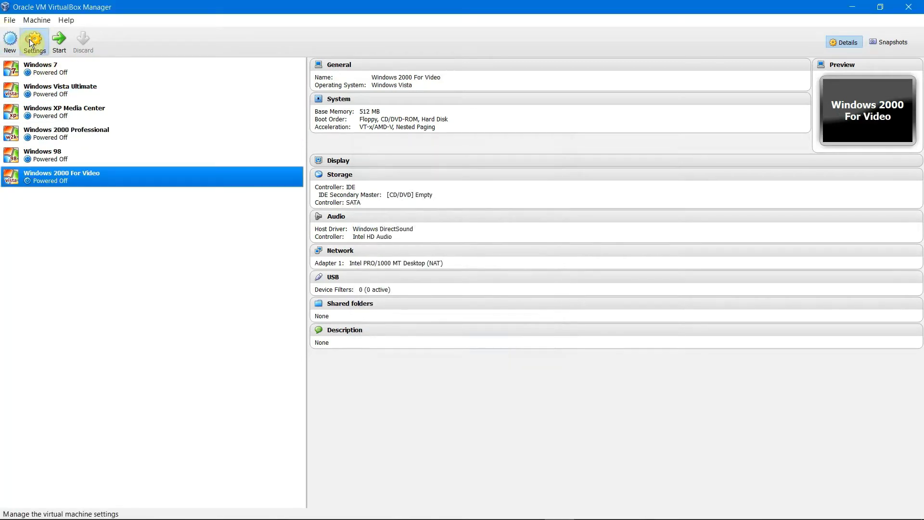
Step: Open the new VM's storage settings and select the SATA controller
{"action": "left_click", "coordinate": [32, 39]}
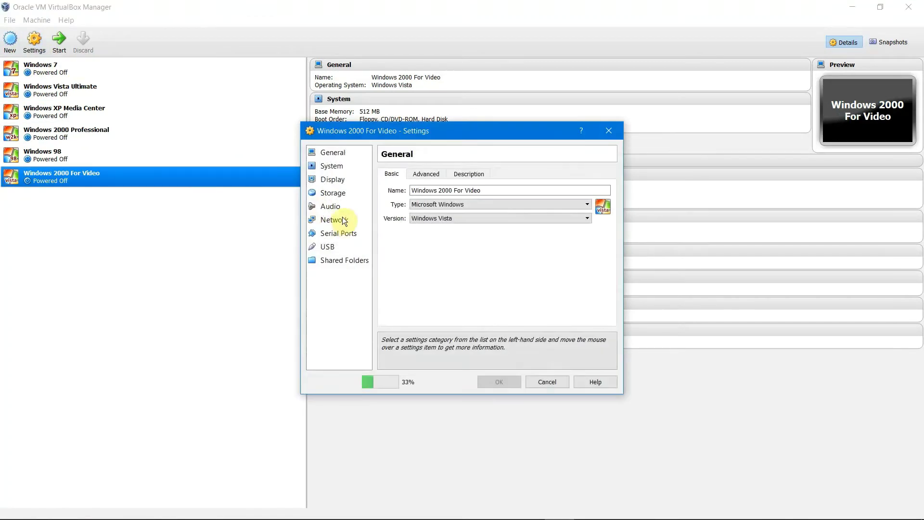
{"action": "left_click", "coordinate": [337, 192]}
{"action": "left_click", "coordinate": [434, 197]}
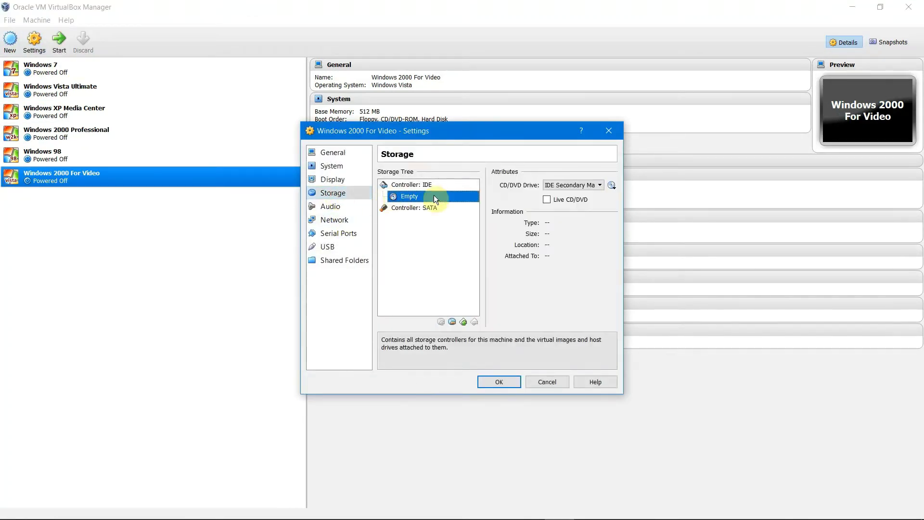
{"action": "left_click", "coordinate": [450, 213]}
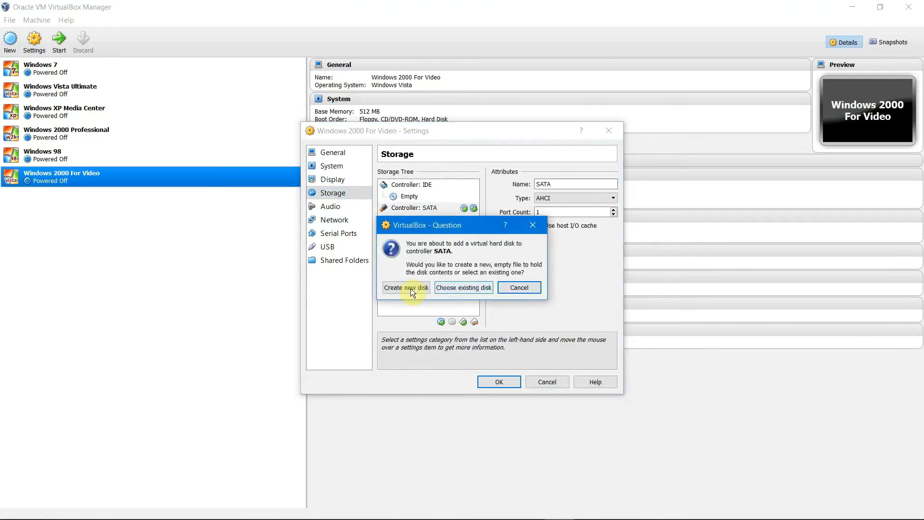
Step: Create a 25 GB disk named Win2000ForVid in the Emulator HDDs folder on the SATA controller
{"action": "left_click", "coordinate": [413, 288]}
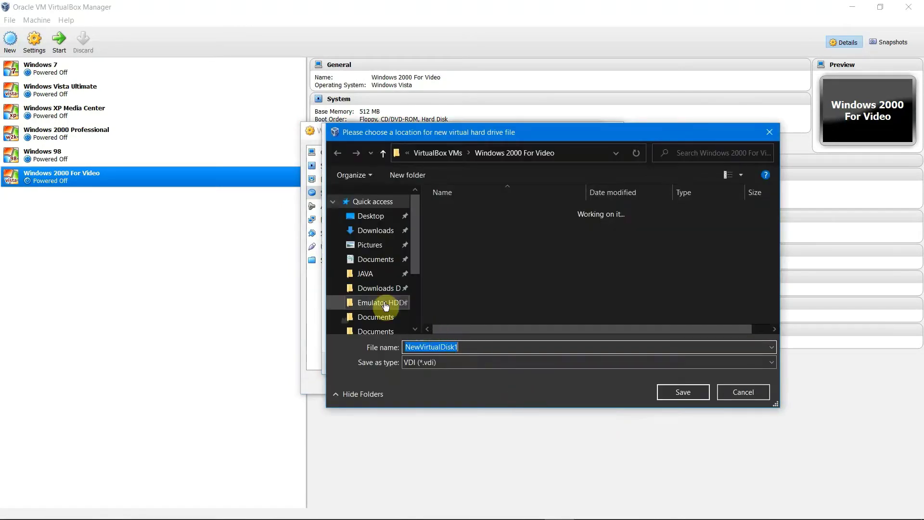
{"action": "left_click", "coordinate": [385, 304]}
{"action": "left_click", "coordinate": [525, 347]}
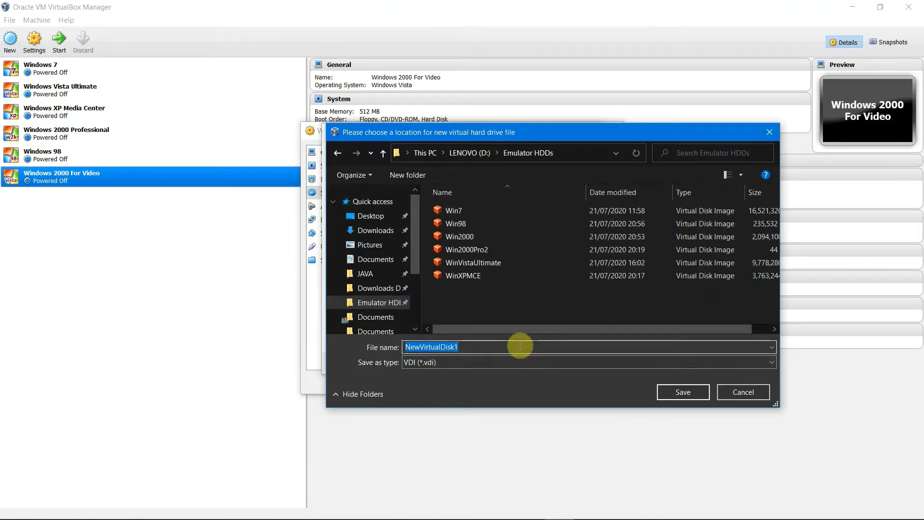
{"action": "type", "text": "Win"}
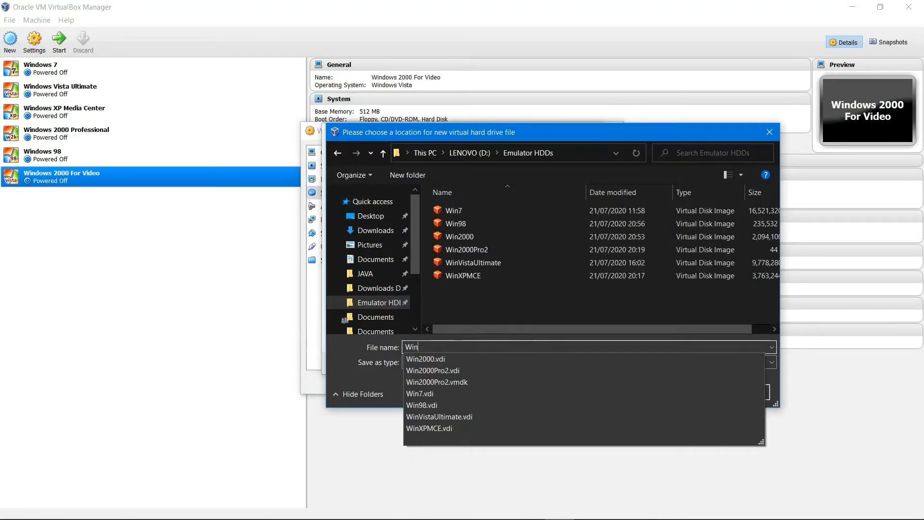
{"action": "type", "text": "2000"}
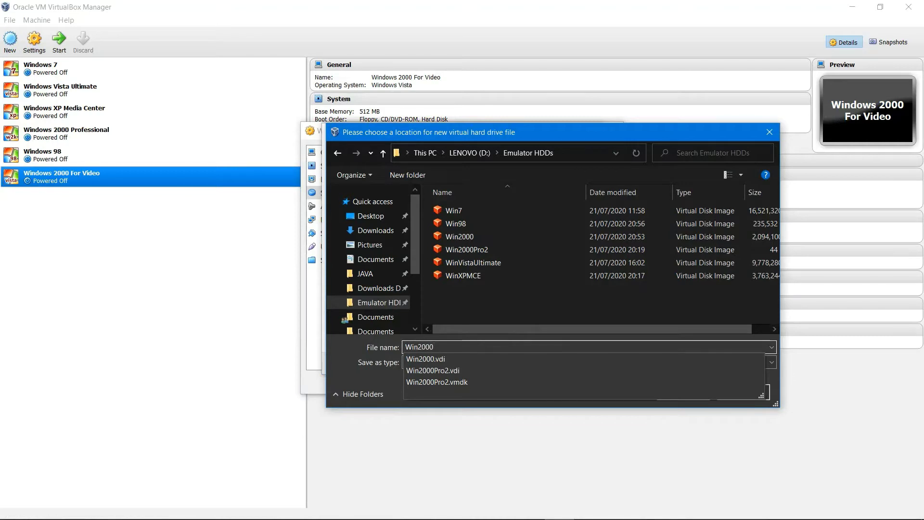
{"action": "type", "text": "ForVid"}
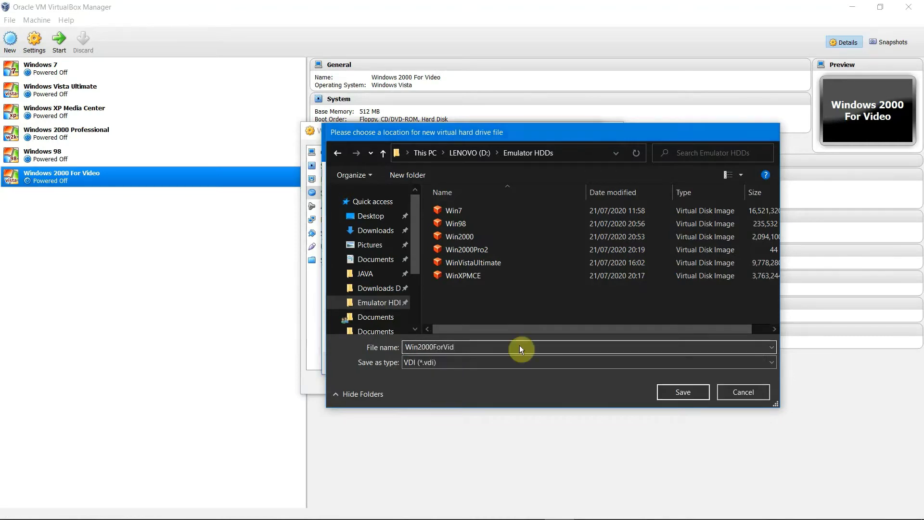
{"action": "key", "text": "Return"}
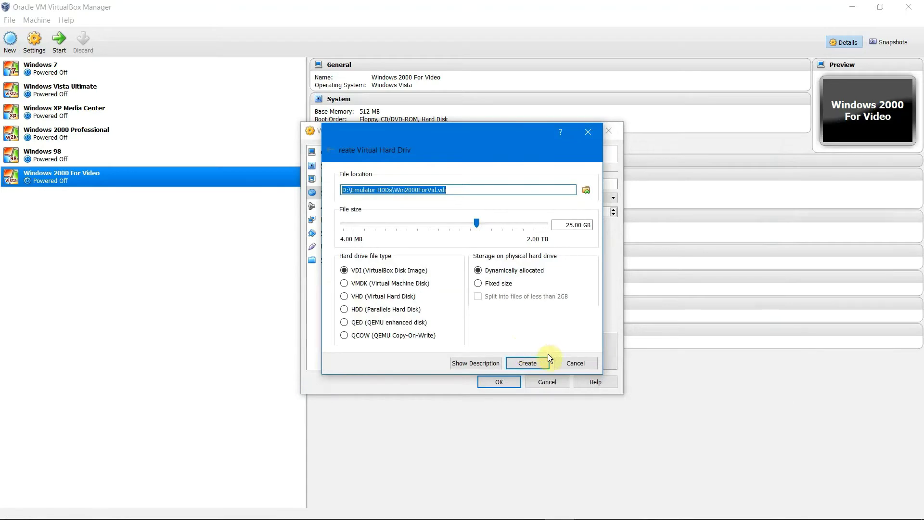
{"action": "left_click", "coordinate": [525, 362]}
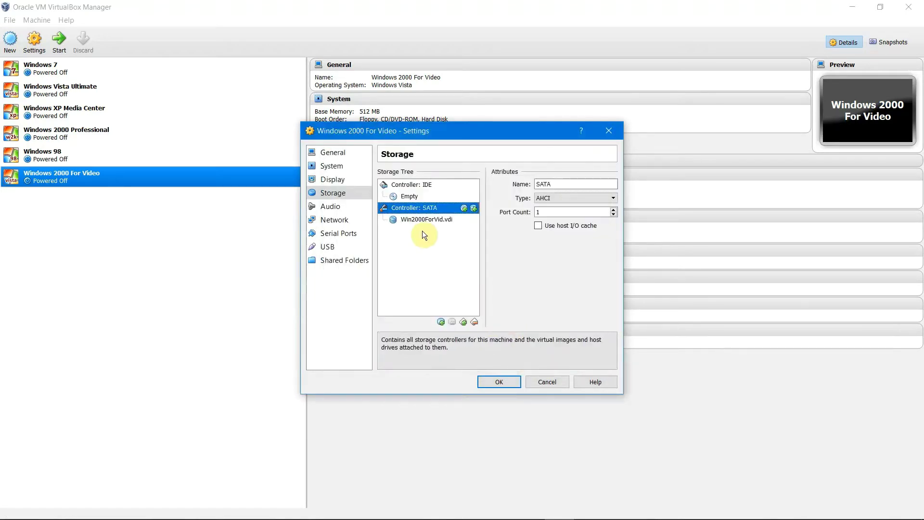
{"action": "left_click", "coordinate": [404, 196]}
Step: Mount W2AIOFPP_EN.iso in the empty CD/DVD drive and save the storage settings
{"action": "left_click", "coordinate": [611, 186]}
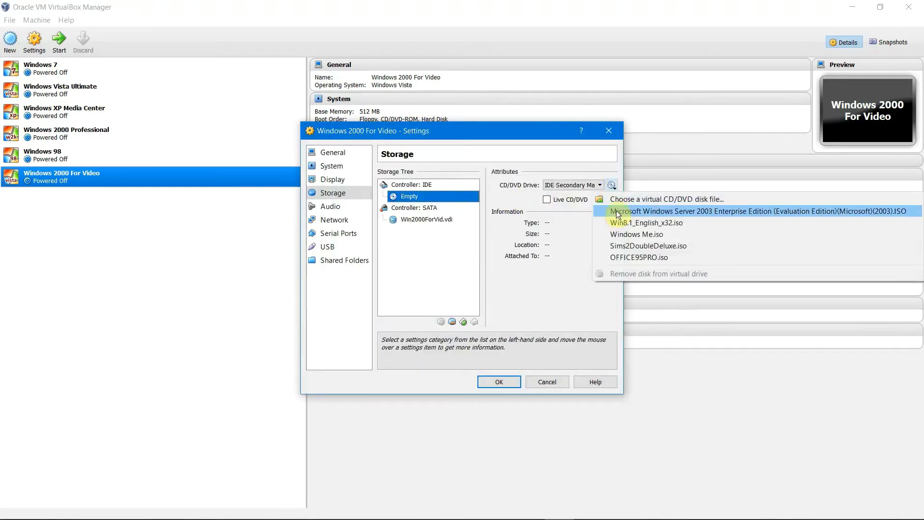
{"action": "left_click", "coordinate": [616, 199]}
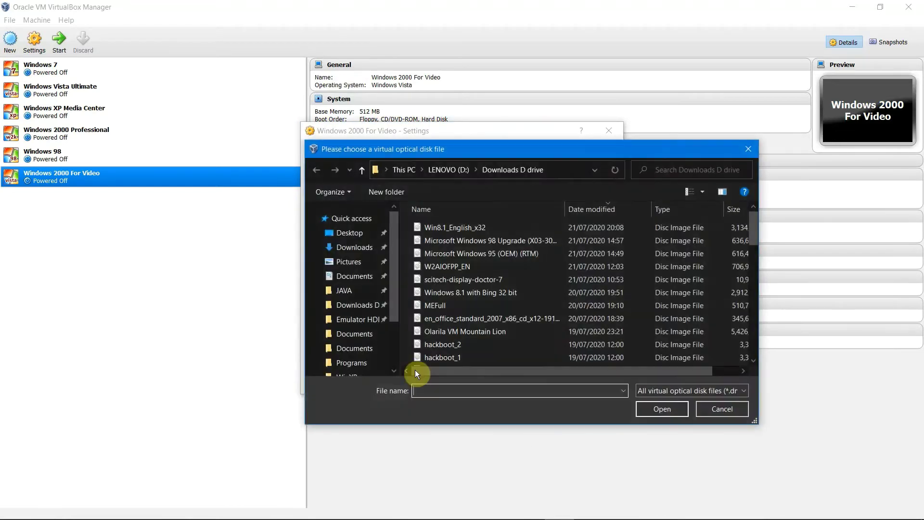
{"action": "double_click", "coordinate": [490, 265]}
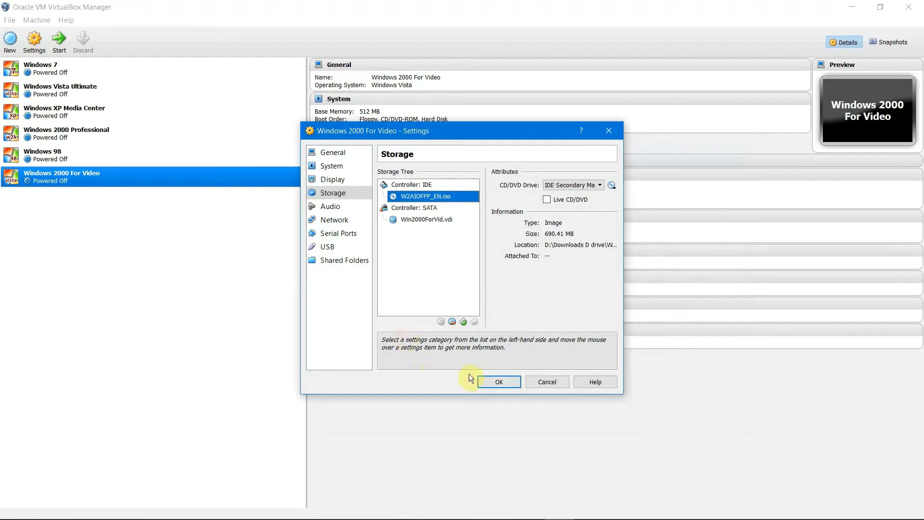
{"action": "left_click", "coordinate": [480, 380]}
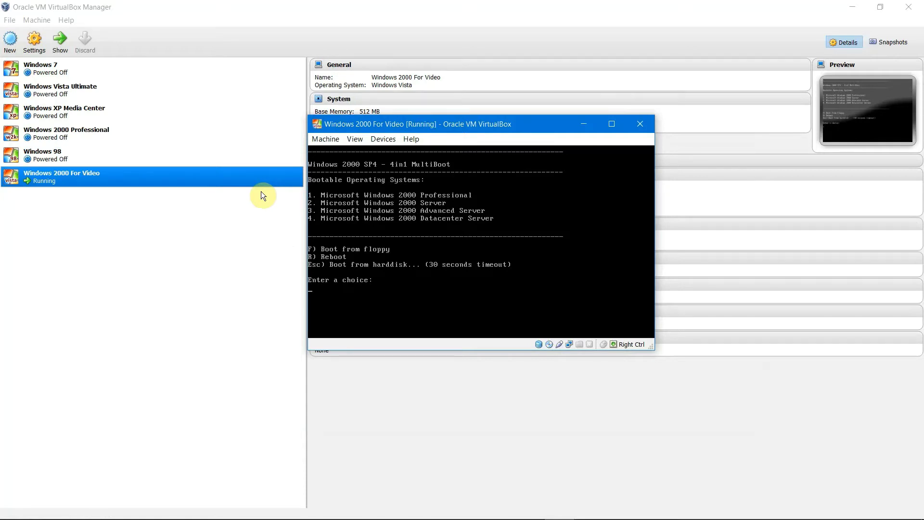
Step: Choose option 1 at the MultiBoot menu and begin Windows 2000 Professional Setup
{"action": "key", "text": "1"}
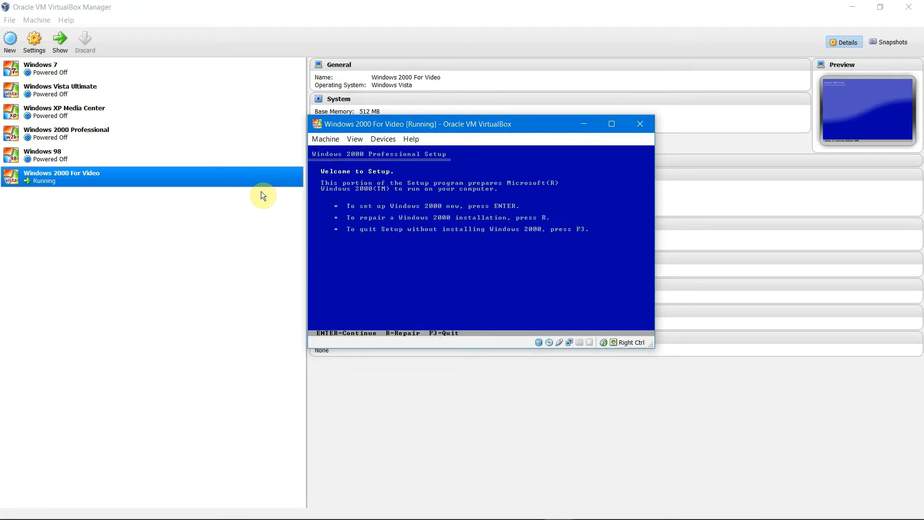
{"action": "key", "text": "Return"}
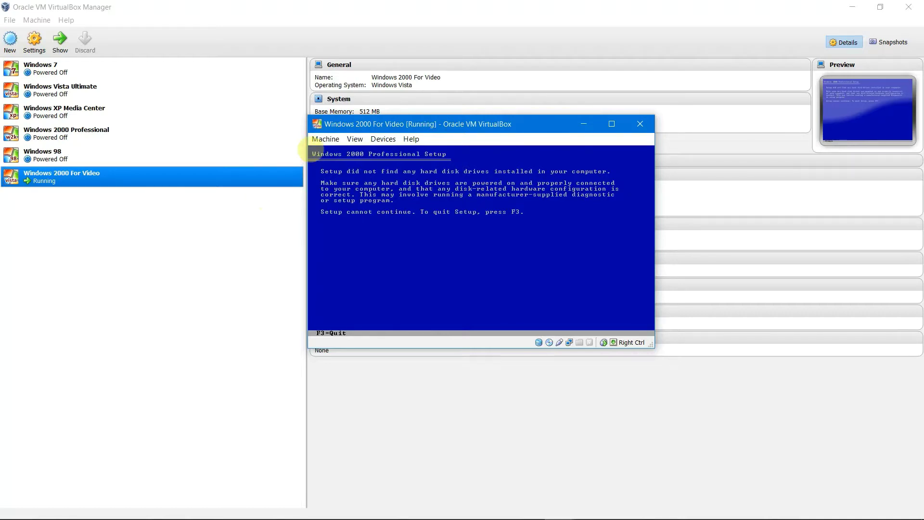
{"action": "left_click", "coordinate": [326, 139]}
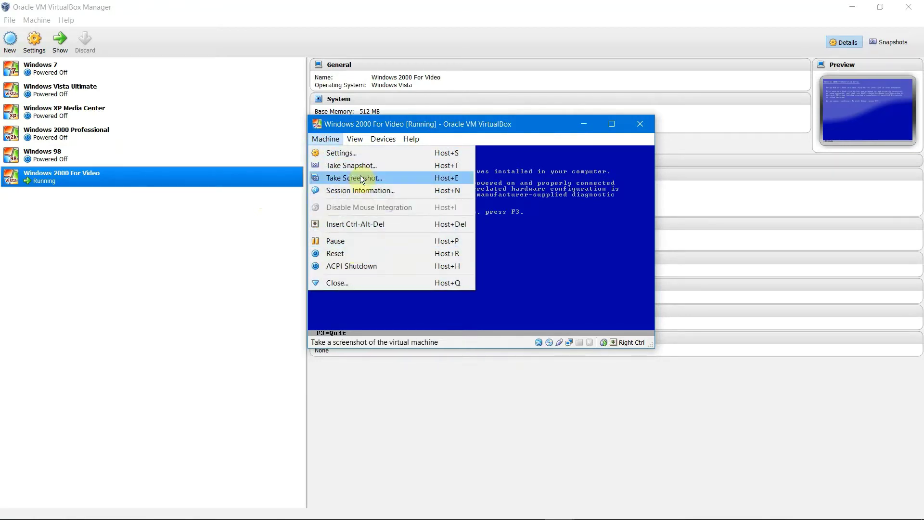
Step: Close the running VM window, power the machine off, and reopen its Settings
{"action": "left_click", "coordinate": [646, 127]}
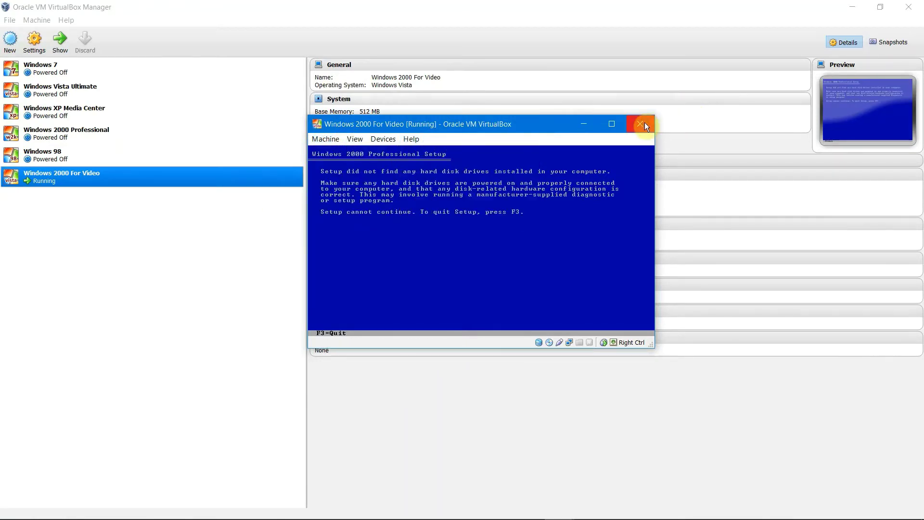
{"action": "left_click", "coordinate": [635, 124]}
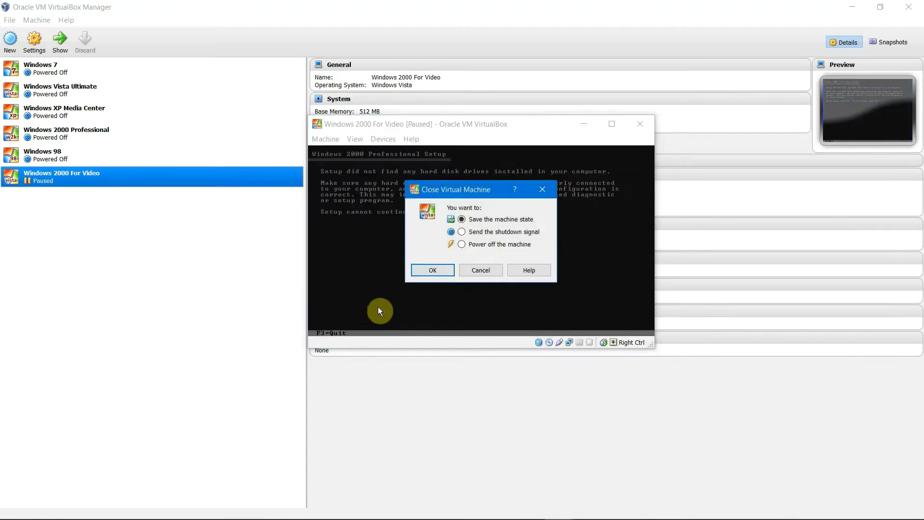
{"action": "left_click", "coordinate": [435, 269]}
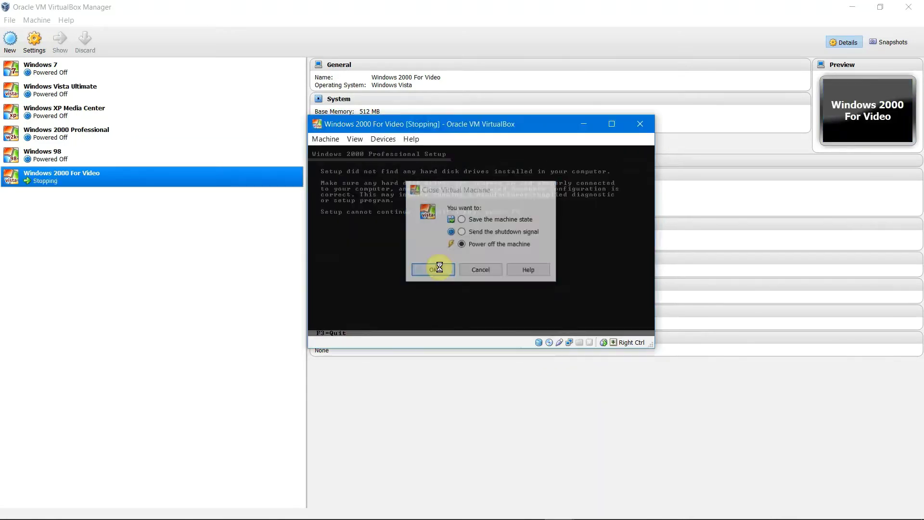
{"action": "left_click", "coordinate": [29, 37]}
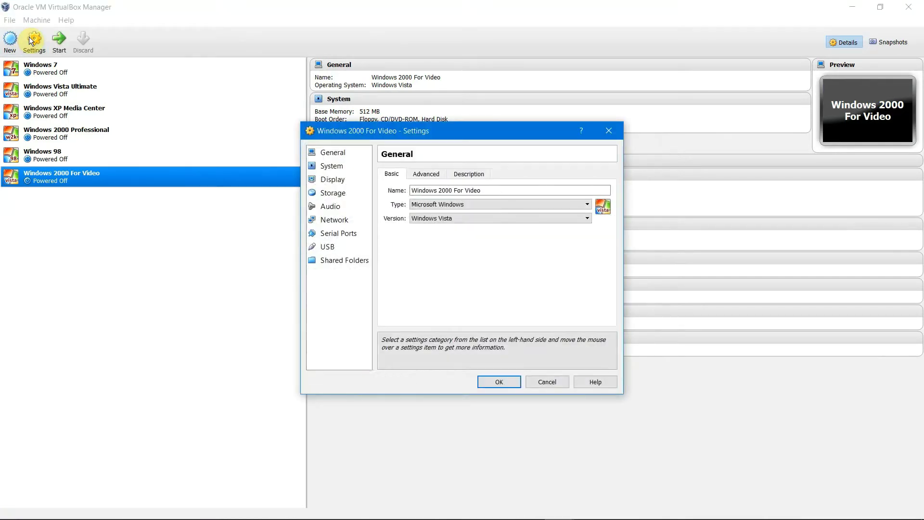
Step: Remove the SATA controller and its disk from the storage settings
{"action": "left_click", "coordinate": [347, 196]}
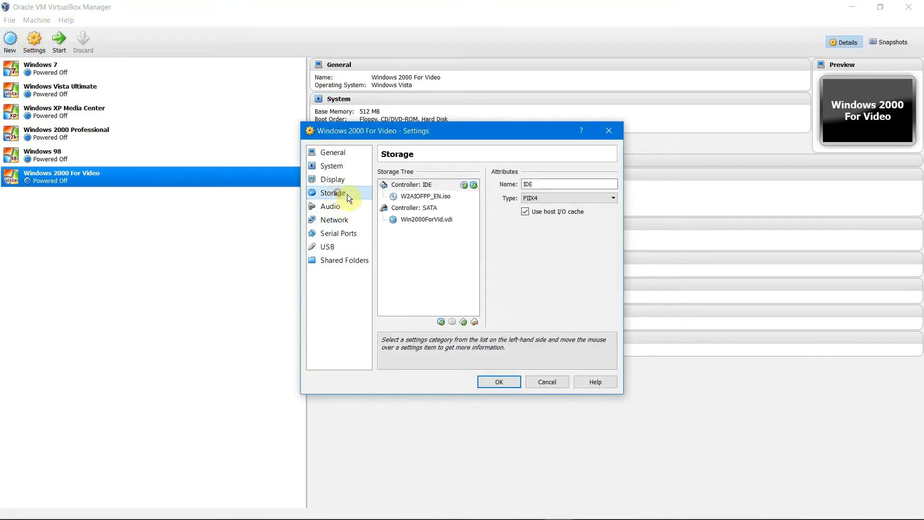
{"action": "left_click", "coordinate": [409, 208]}
{"action": "right_click", "coordinate": [438, 208]}
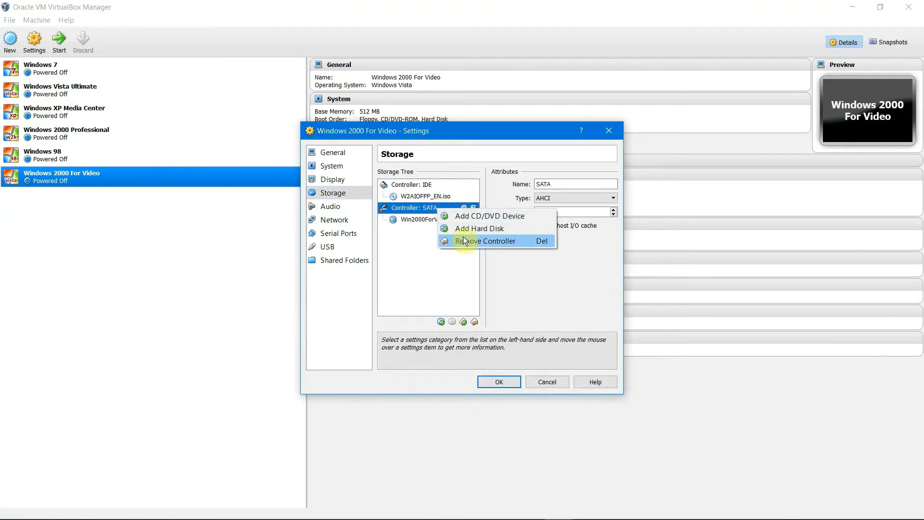
{"action": "left_click", "coordinate": [440, 239]}
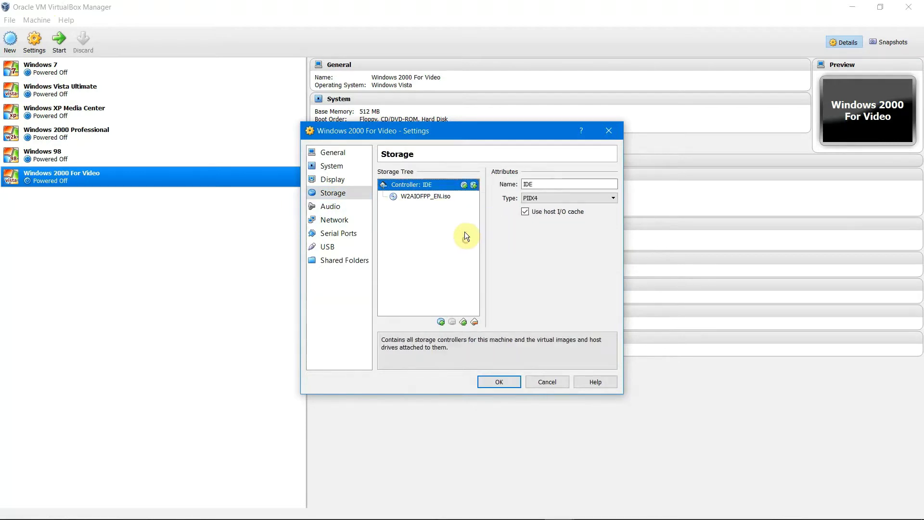
Step: Cancel creating a new IDE disk and restart adding a hard disk to the IDE controller
{"action": "left_click", "coordinate": [474, 184]}
{"action": "left_click", "coordinate": [415, 287]}
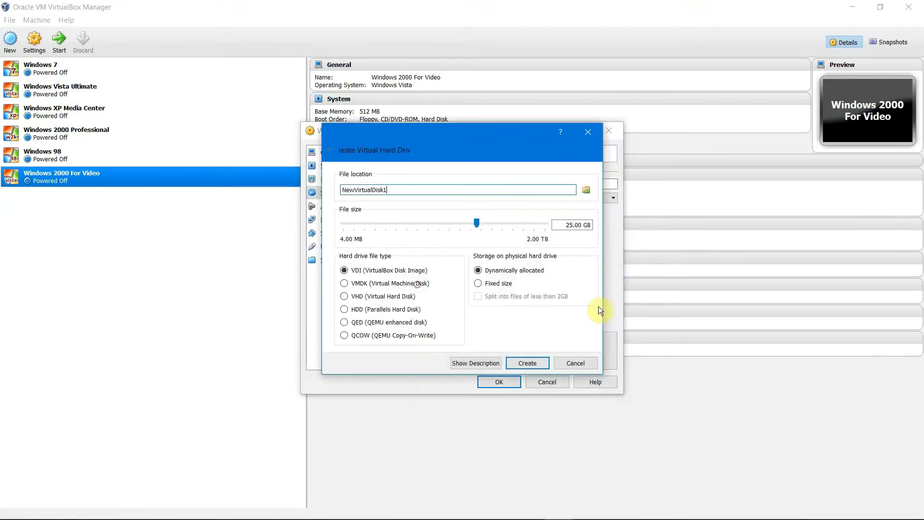
{"action": "left_click", "coordinate": [581, 191]}
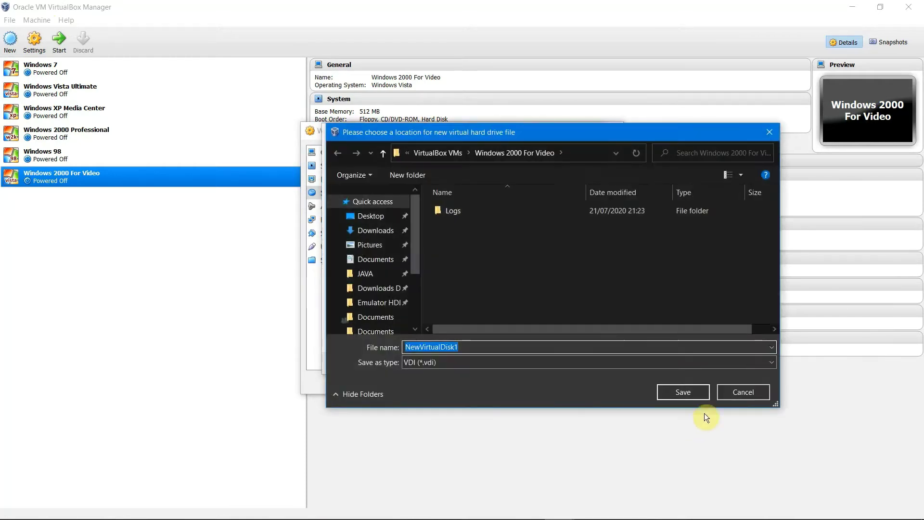
{"action": "left_click", "coordinate": [726, 392]}
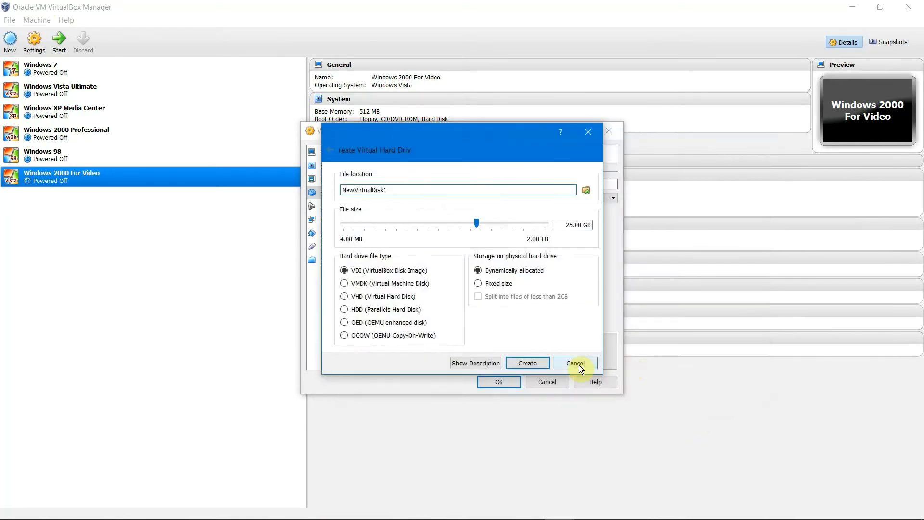
{"action": "left_click", "coordinate": [579, 365]}
{"action": "left_click", "coordinate": [473, 184]}
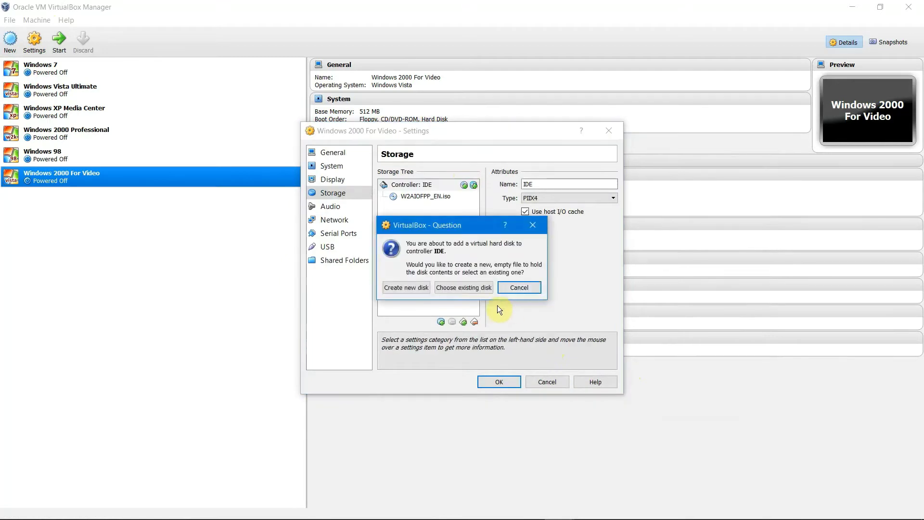
Step: Remove the mistakenly attached Win2000Pro2.vmdk and cancel creating a new disk
{"action": "left_click", "coordinate": [475, 289]}
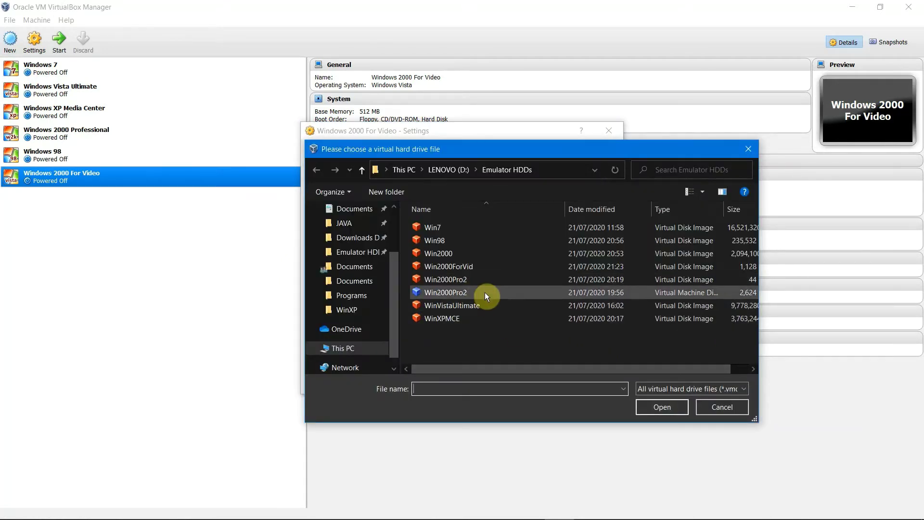
{"action": "double_click", "coordinate": [484, 293]}
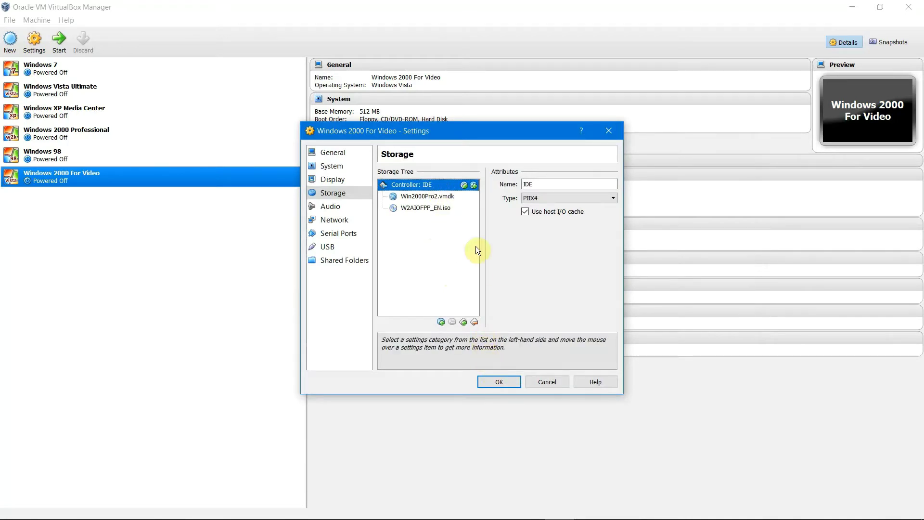
{"action": "left_click", "coordinate": [461, 198]}
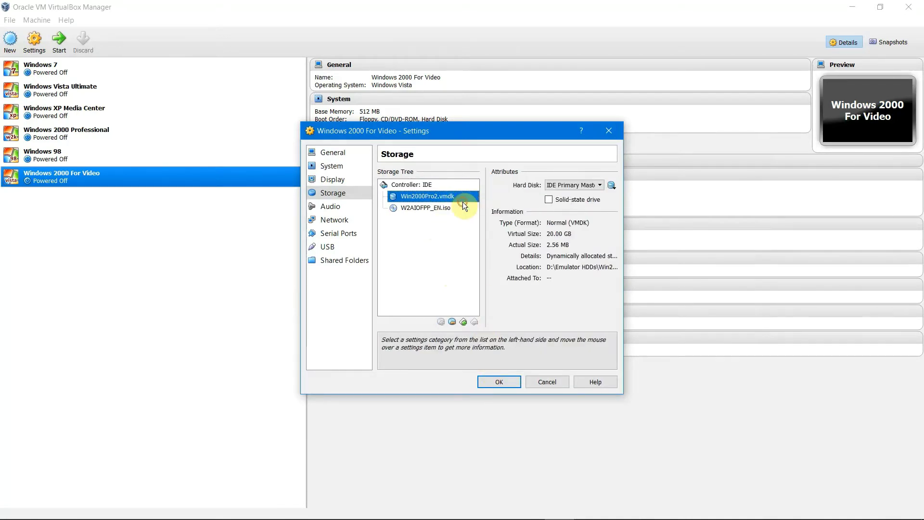
{"action": "left_click", "coordinate": [462, 201]}
{"action": "left_click", "coordinate": [469, 186]}
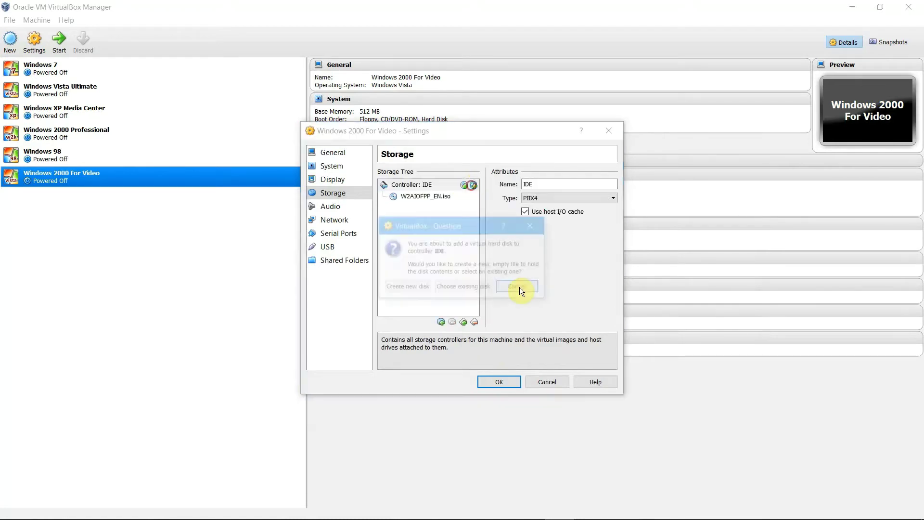
{"action": "left_click", "coordinate": [457, 289]}
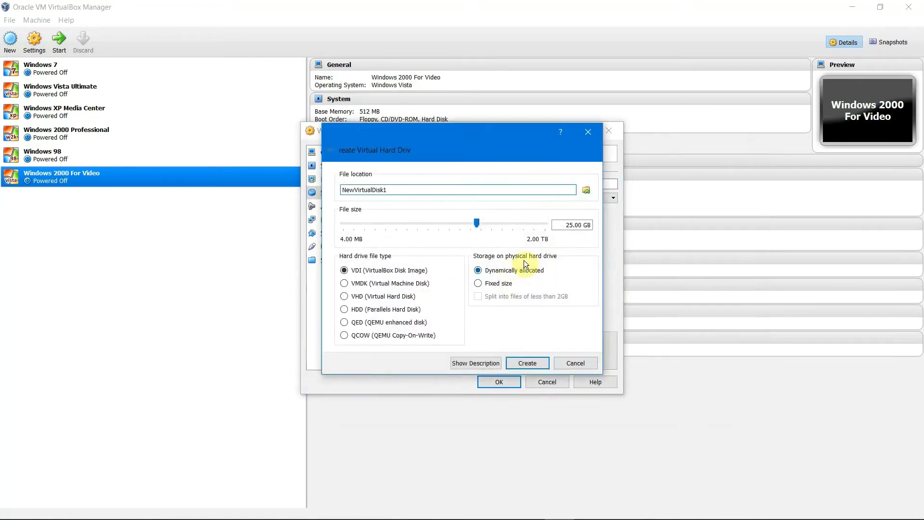
{"action": "left_click", "coordinate": [571, 364]}
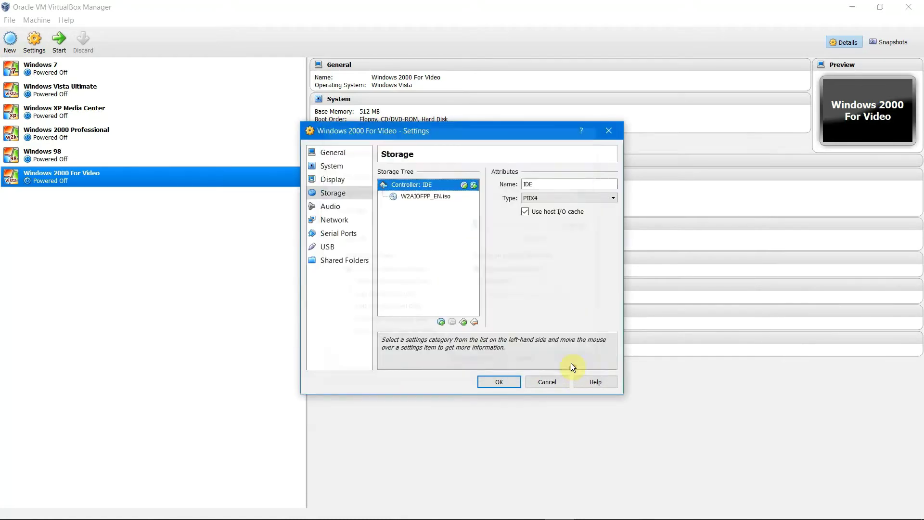
Step: Attach the existing Win2000ForVid disk to the IDE controller and save the settings
{"action": "left_click", "coordinate": [473, 184]}
{"action": "left_click", "coordinate": [461, 288]}
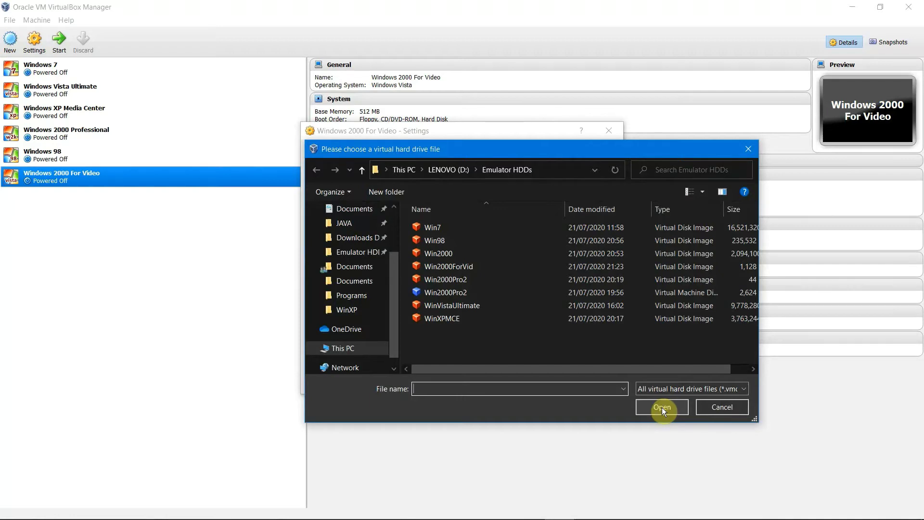
{"action": "left_click", "coordinate": [496, 265]}
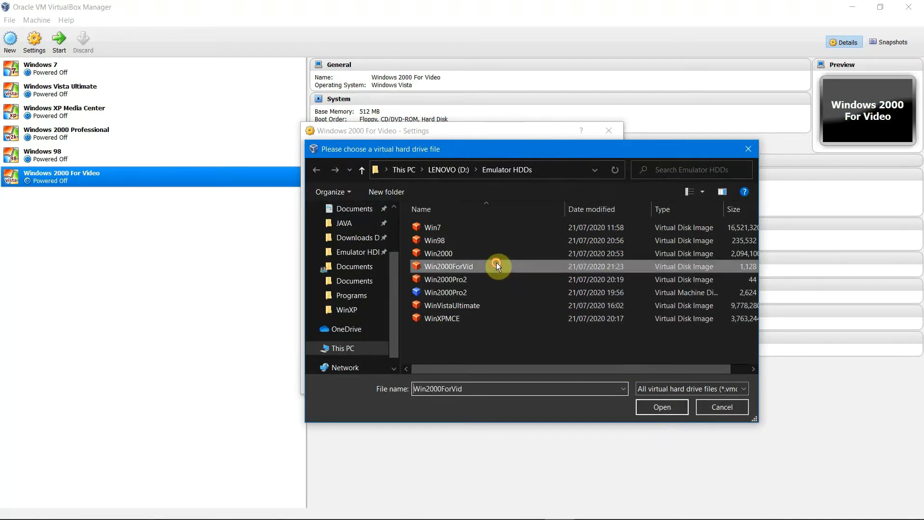
{"action": "double_click", "coordinate": [496, 265]}
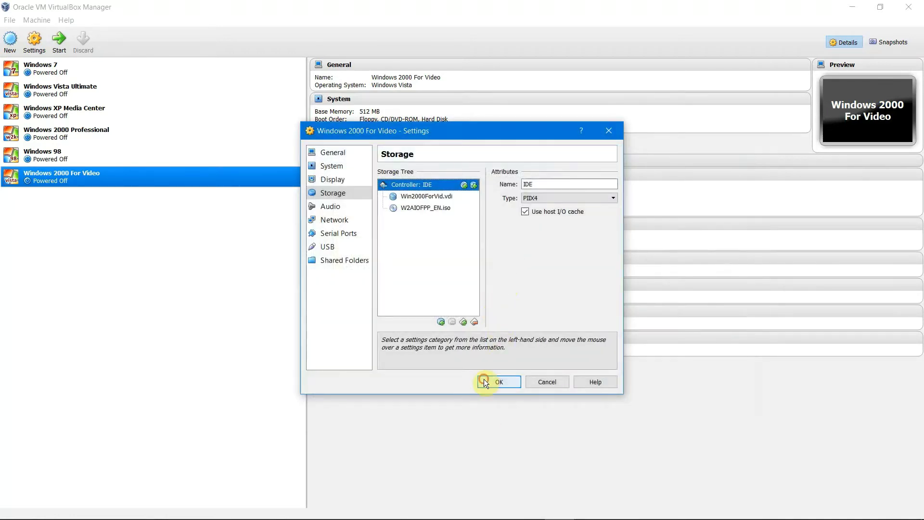
{"action": "left_click", "coordinate": [484, 380]}
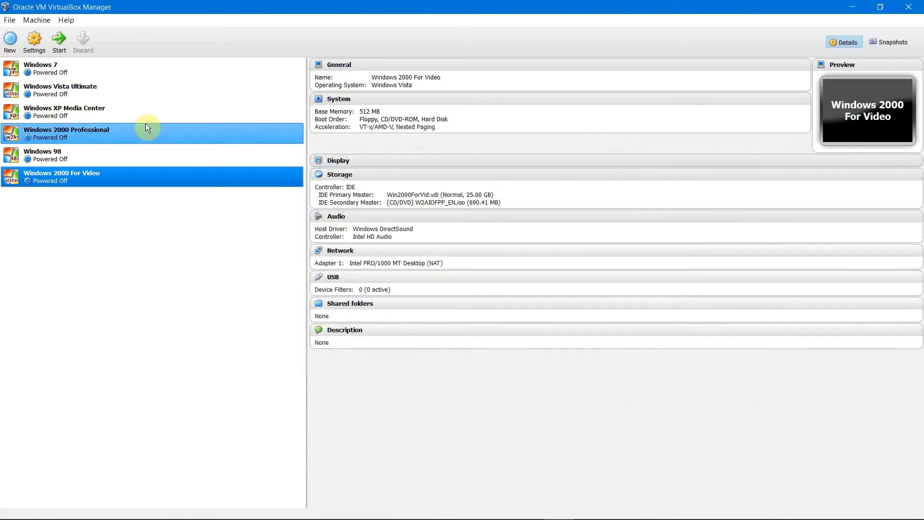
Step: Start the Windows 2000 For Video VM and choose option 1 at the MultiBoot menu
{"action": "left_click", "coordinate": [53, 44]}
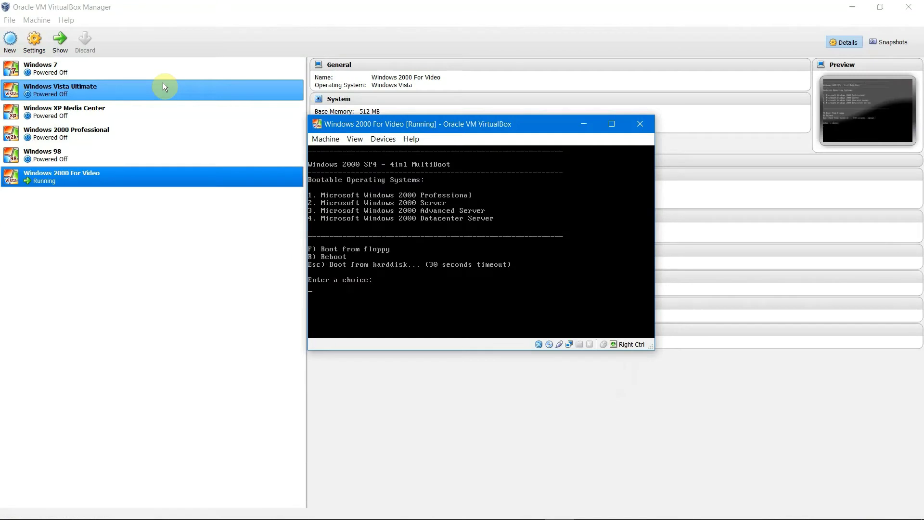
{"action": "key", "text": "1"}
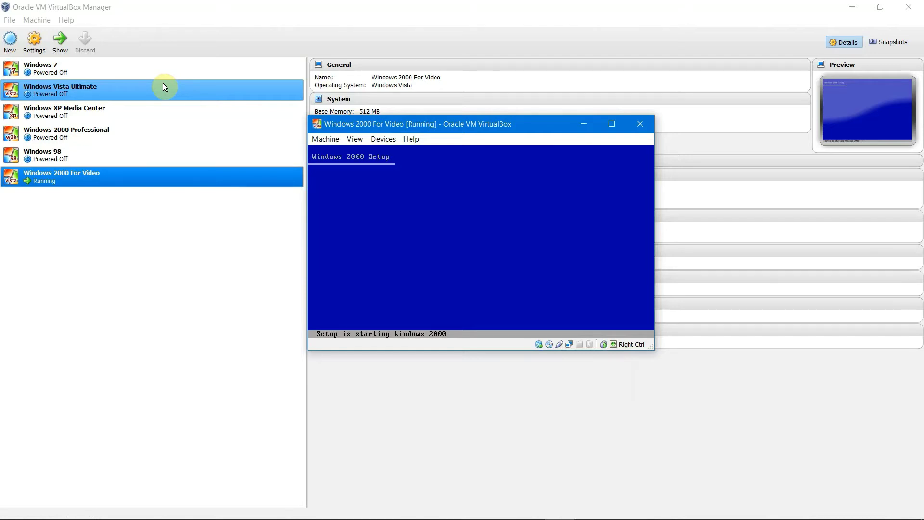
Step: Accept the licence with F8 and install to the unpartitioned space formatted as NTFS
{"action": "key", "text": "Return"}
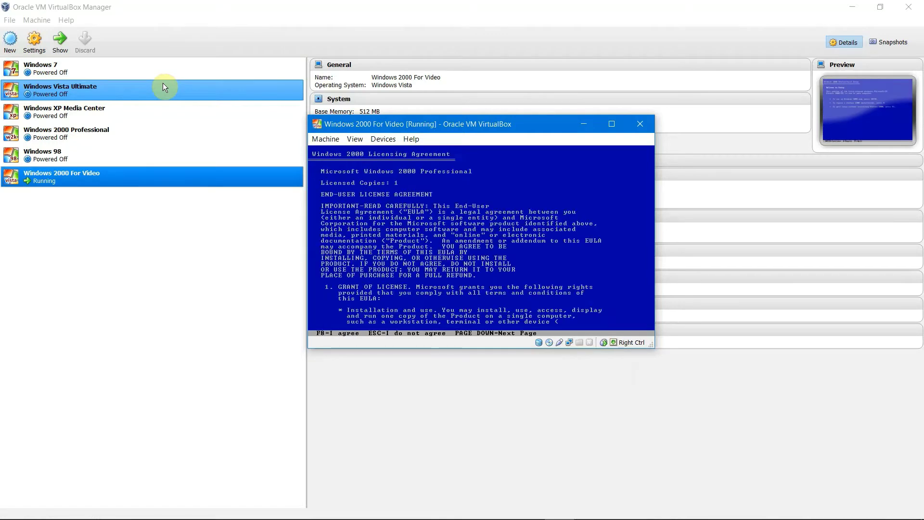
{"action": "key", "text": "F8"}
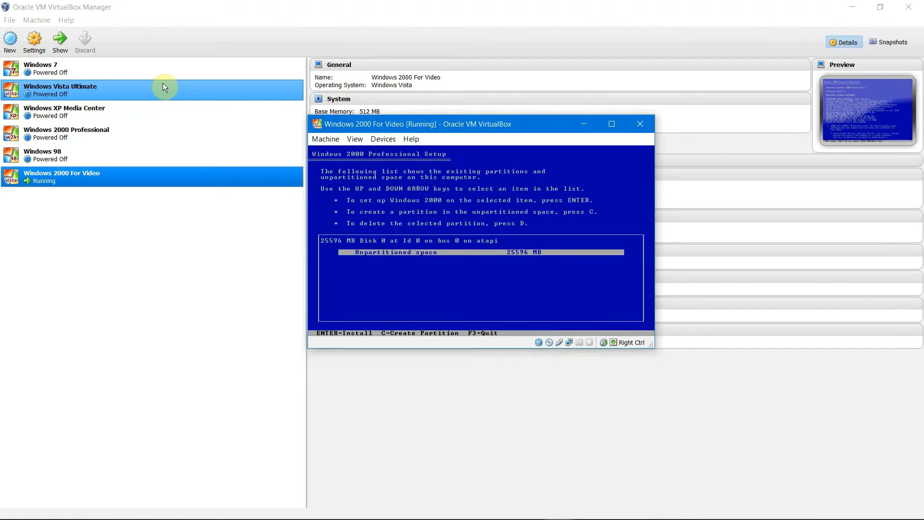
{"action": "key", "text": "Return"}
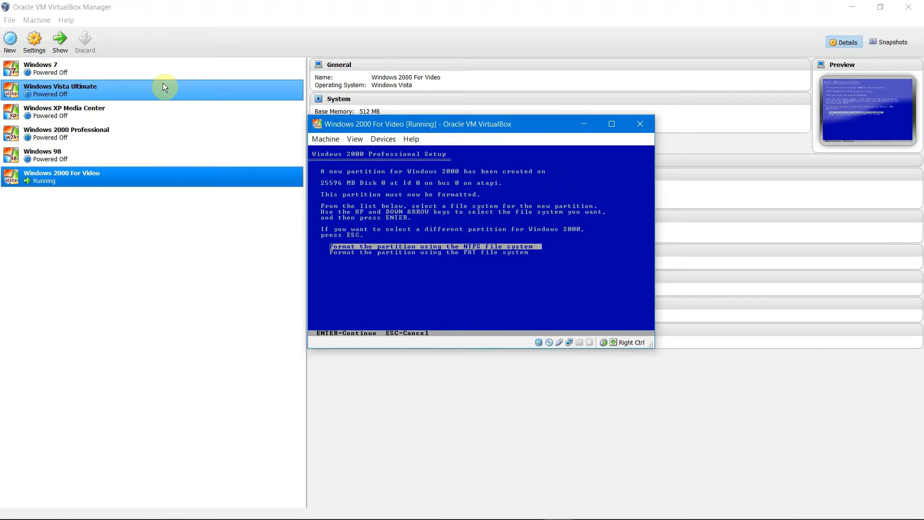
{"action": "key", "text": "Return"}
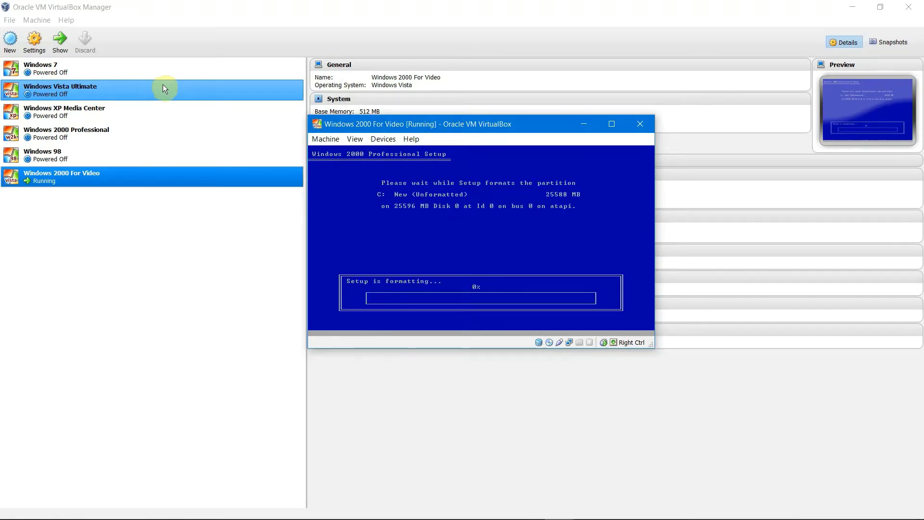
Step: After file copying, restart the VM and bring up the F12 boot device menu
{"action": "left_click", "coordinate": [853, 7]}
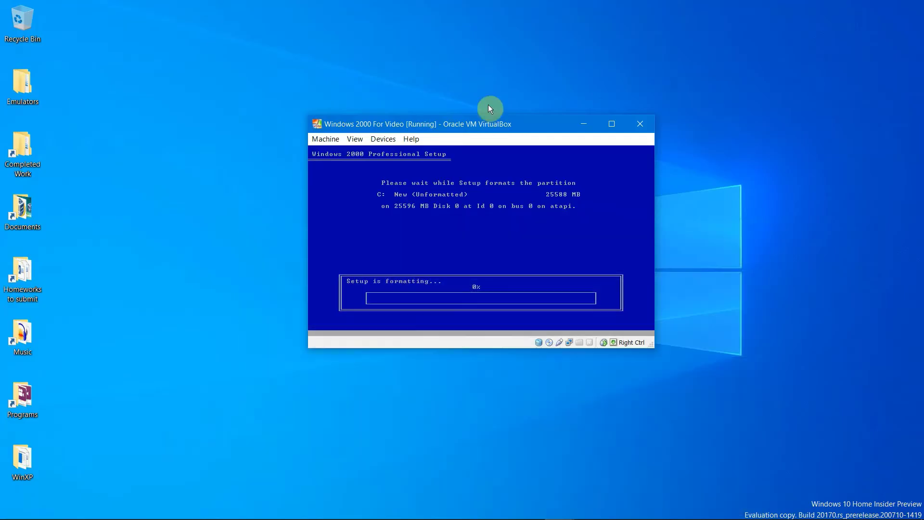
{"action": "left_click_drag", "start_coordinate": [475, 130], "coordinate": [687, 122]}
{"action": "left_click_drag", "start_coordinate": [404, 152], "coordinate": [219, 123]}
{"action": "left_click_drag", "start_coordinate": [690, 122], "coordinate": [508, 122]}
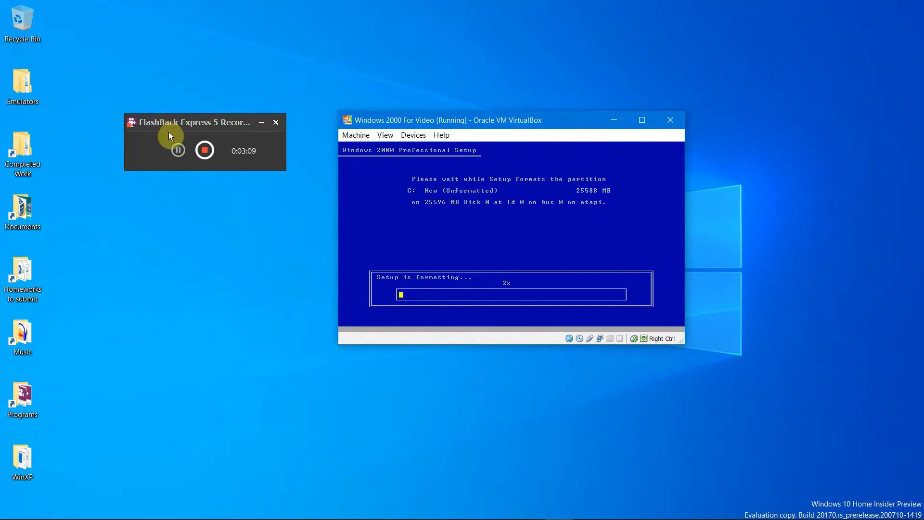
{"action": "left_click", "coordinate": [201, 164]}
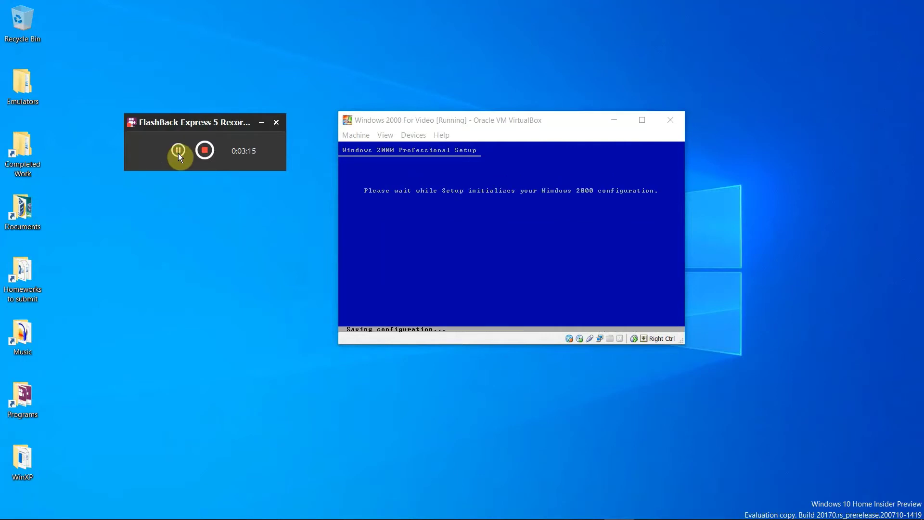
{"action": "left_click", "coordinate": [472, 207]}
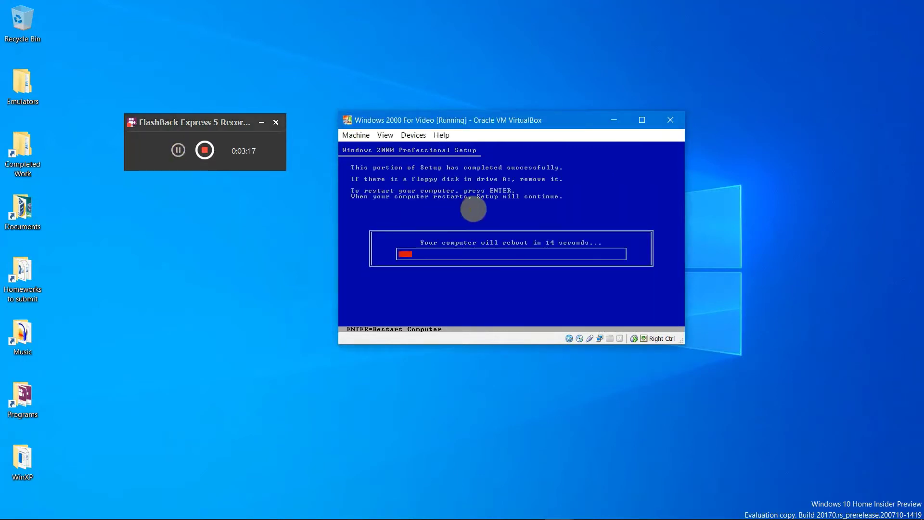
{"action": "key", "text": "Return"}
{"action": "key", "text": "F12"}
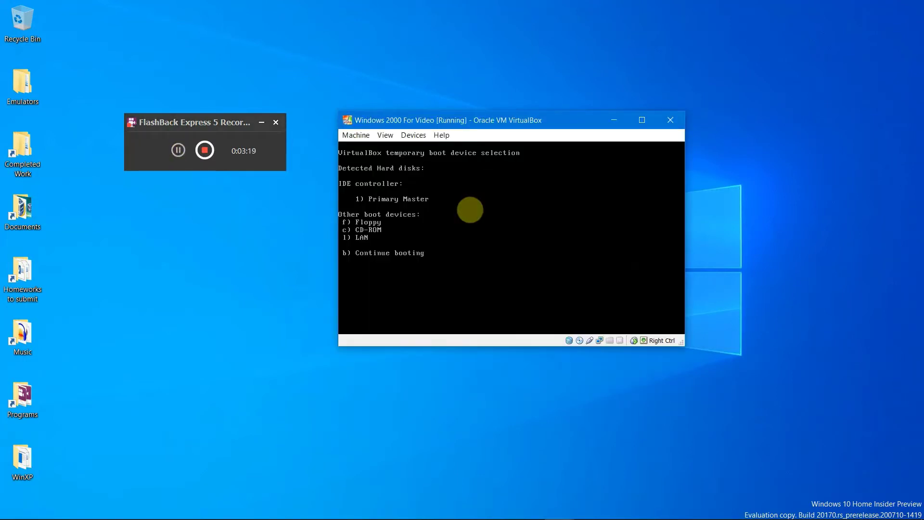
Step: Continue booting from the hard disk and get past the Setup Wizard welcome page
{"action": "key", "text": "1"}
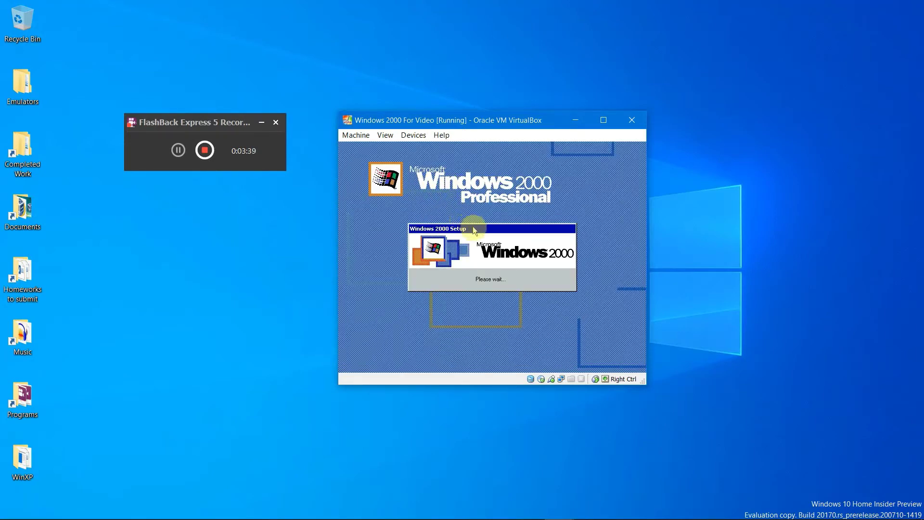
{"action": "left_click_drag", "start_coordinate": [475, 232], "coordinate": [471, 240]}
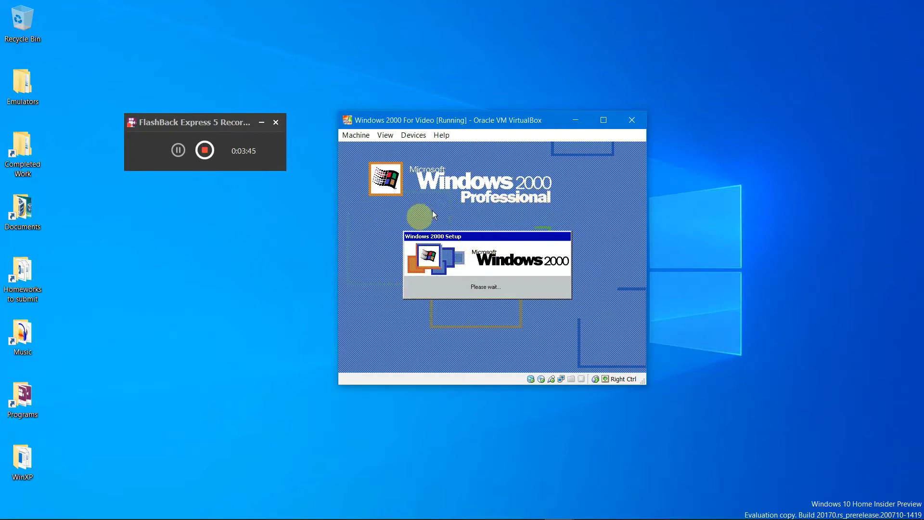
{"action": "left_click", "coordinate": [385, 237]}
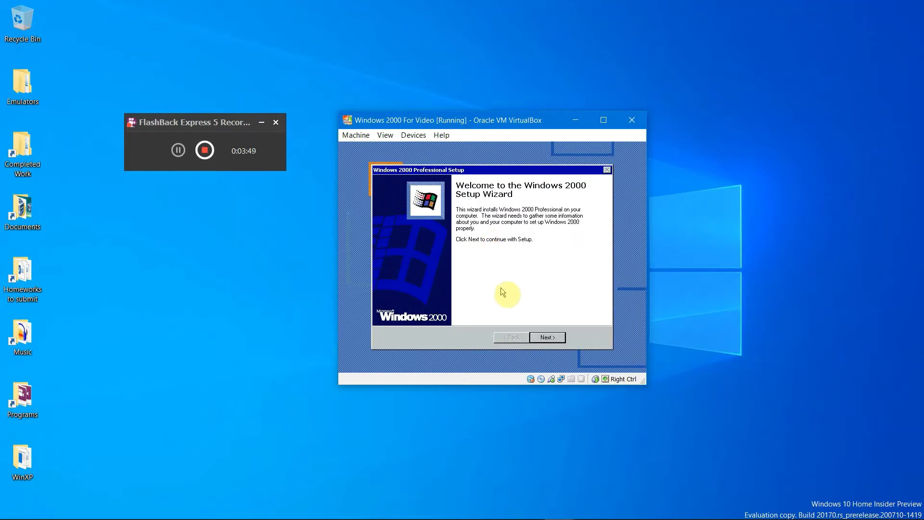
{"action": "left_click", "coordinate": [548, 338]}
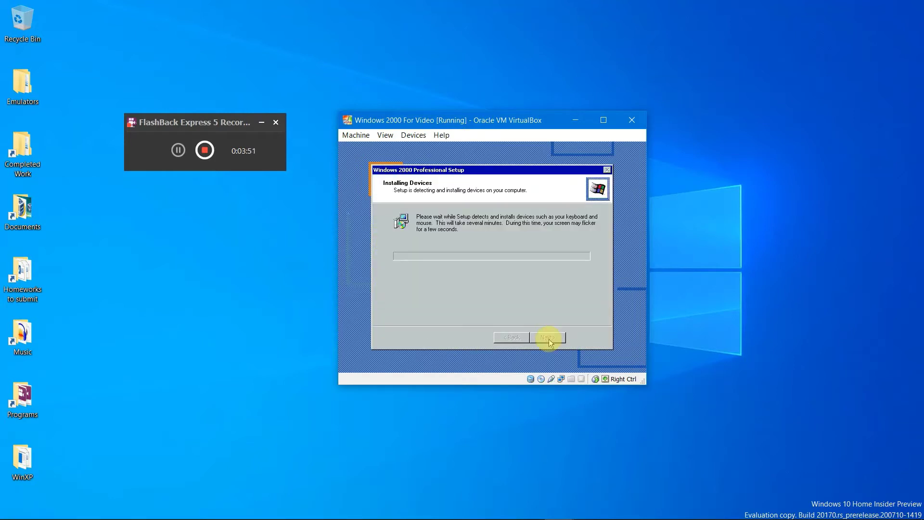
{"action": "left_click", "coordinate": [178, 152]}
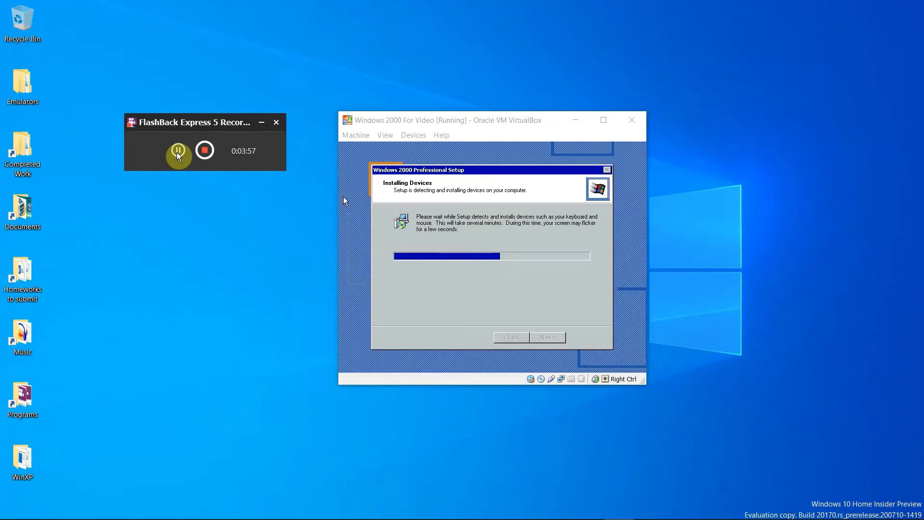
{"action": "left_click", "coordinate": [448, 272]}
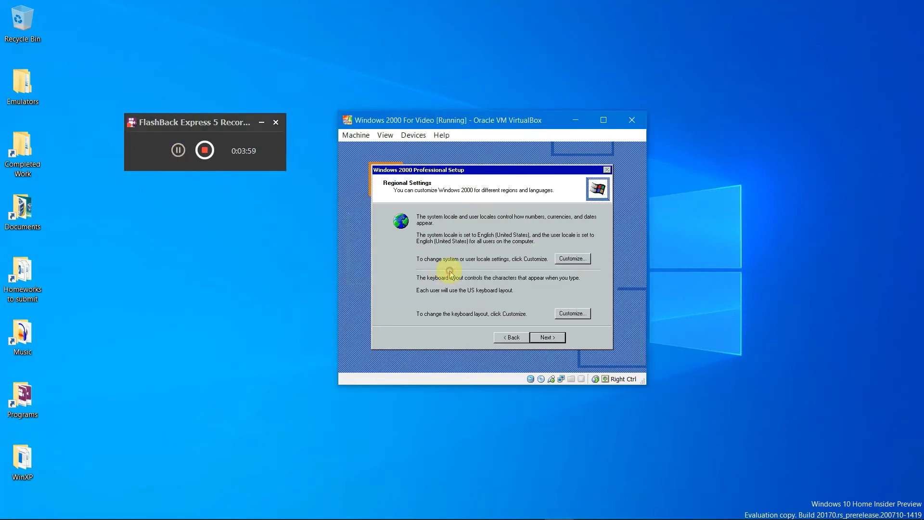
Step: Set the Windows 2000 user locale to English (United Kingdom)
{"action": "left_click", "coordinate": [558, 260]}
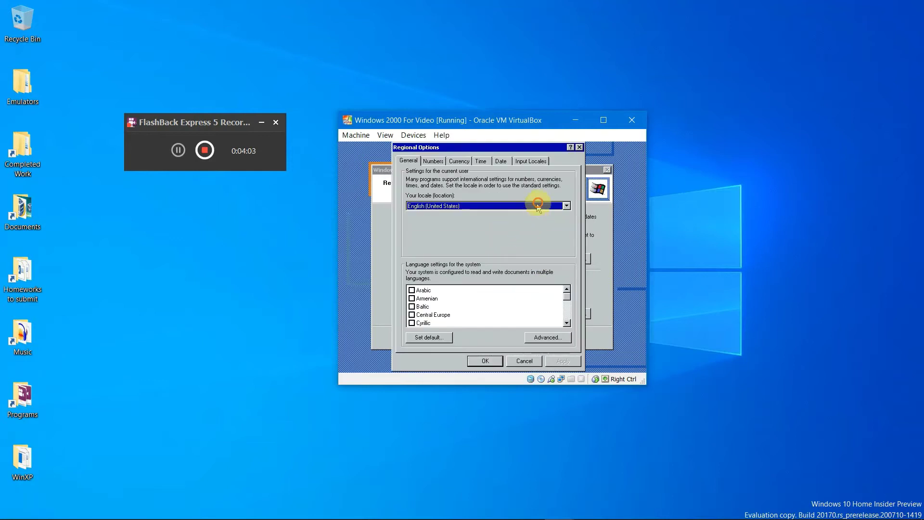
{"action": "left_click", "coordinate": [537, 206]}
{"action": "scroll", "coordinate": [549, 215], "scroll_direction": "up", "scroll_amount": 2}
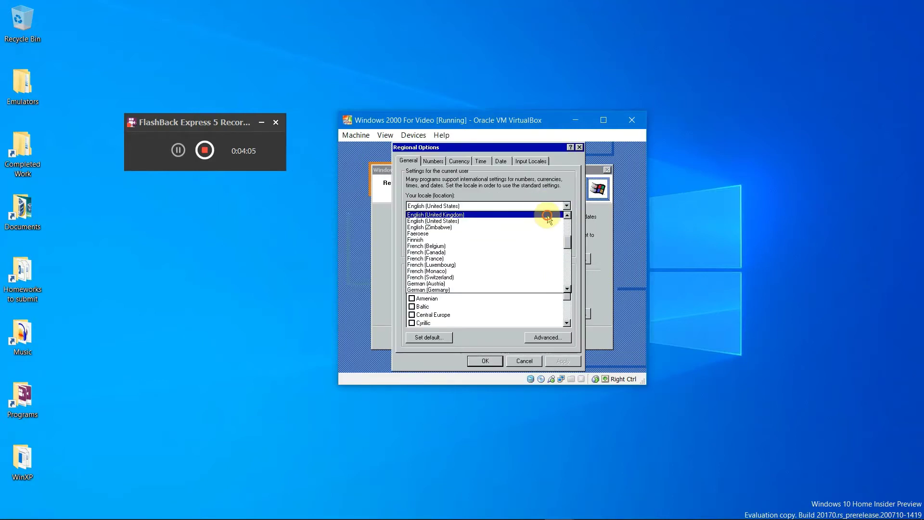
{"action": "left_click", "coordinate": [553, 215]}
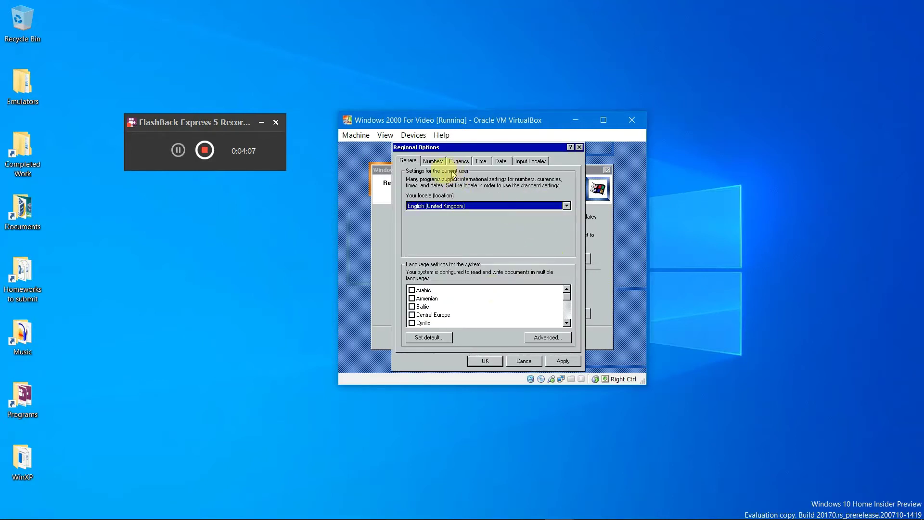
Step: Add English (United Kingdom) as an input locale and make it the default
{"action": "left_click", "coordinate": [499, 162]}
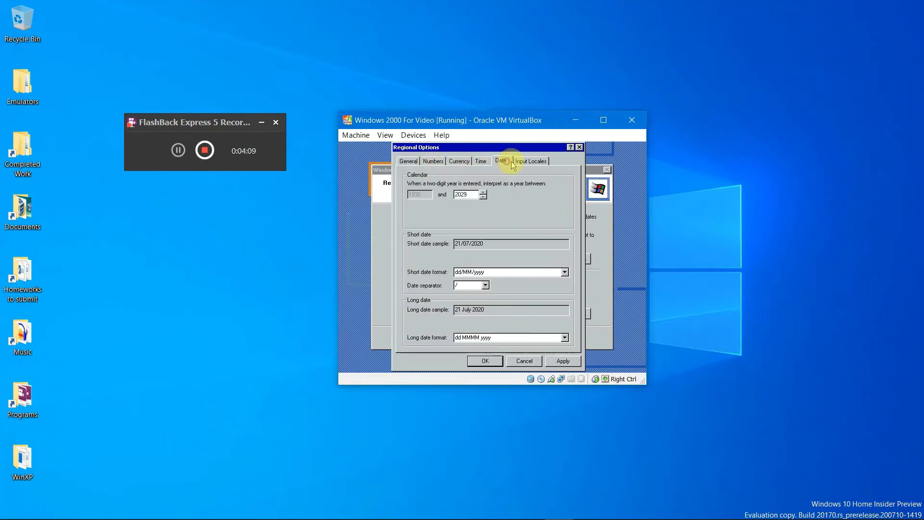
{"action": "left_click", "coordinate": [529, 163]}
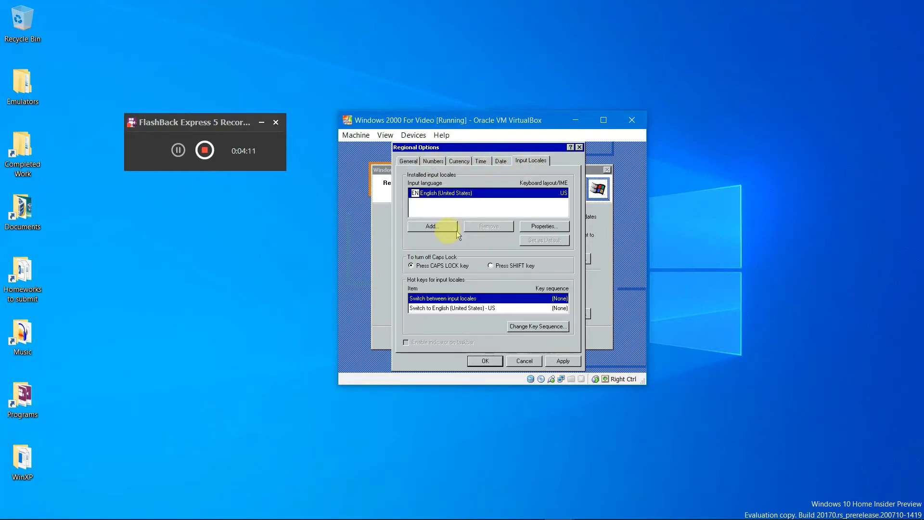
{"action": "left_click", "coordinate": [442, 225]}
{"action": "left_click", "coordinate": [540, 200]}
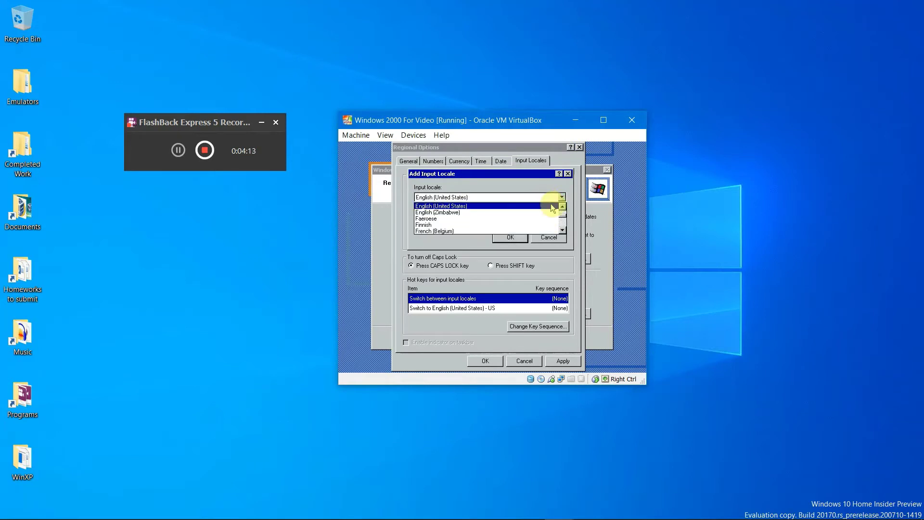
{"action": "left_click", "coordinate": [543, 212]}
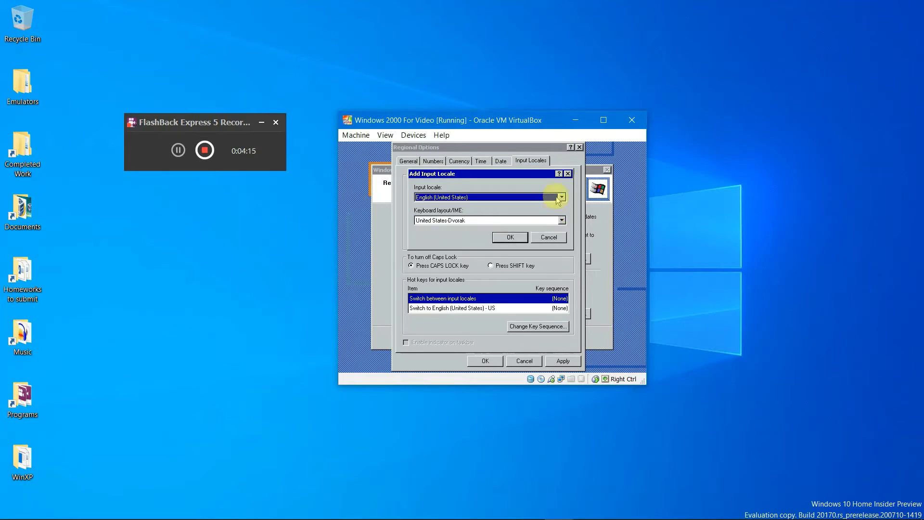
{"action": "left_click", "coordinate": [562, 197]}
{"action": "left_click", "coordinate": [562, 207]}
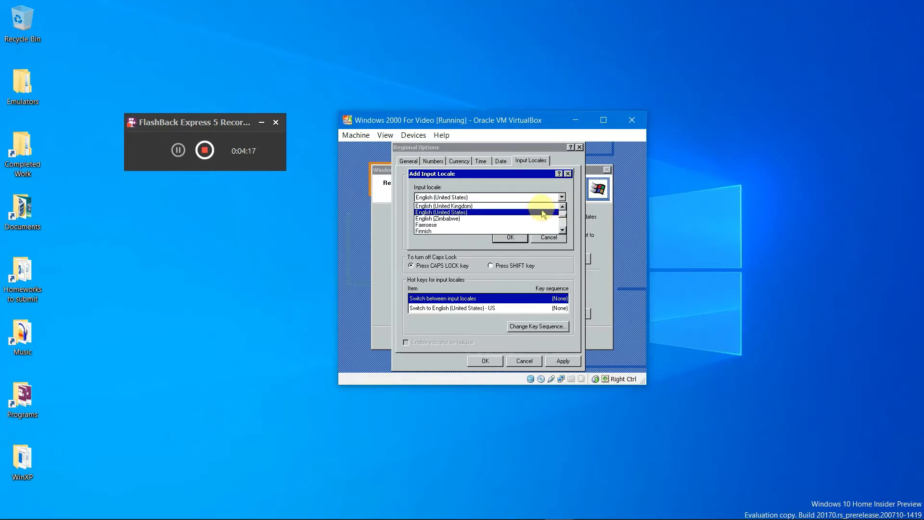
{"action": "left_click", "coordinate": [541, 206]}
{"action": "left_click", "coordinate": [510, 238]}
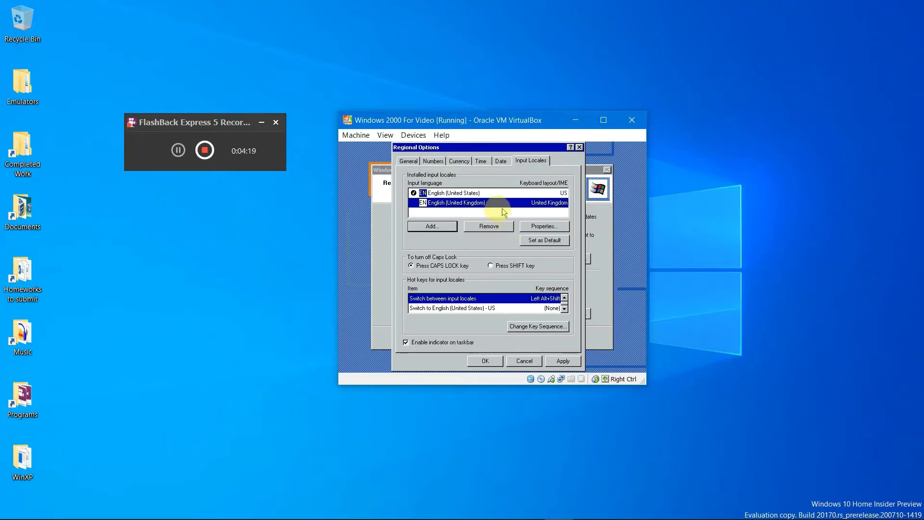
{"action": "left_click", "coordinate": [538, 243]}
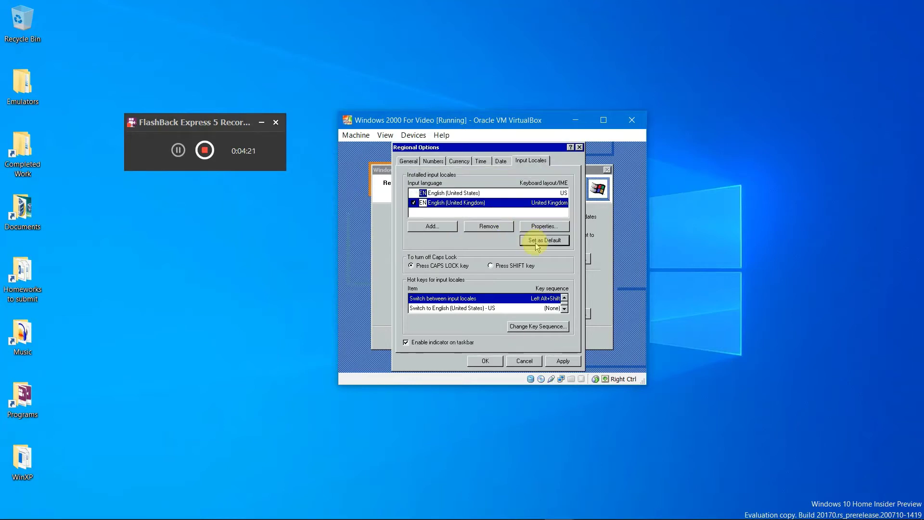
Step: Remove the English (United States) input locale and apply the regional options
{"action": "left_click", "coordinate": [575, 359]}
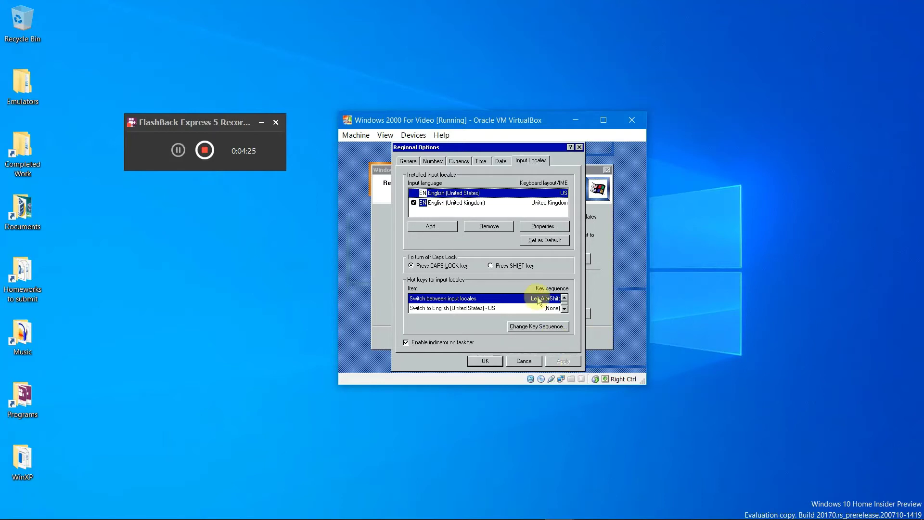
{"action": "left_click", "coordinate": [495, 226]}
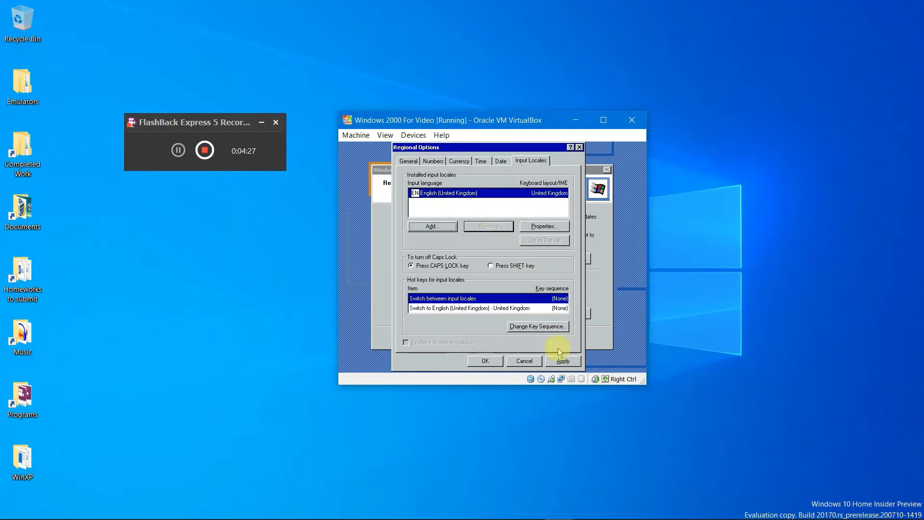
{"action": "left_click", "coordinate": [561, 360]}
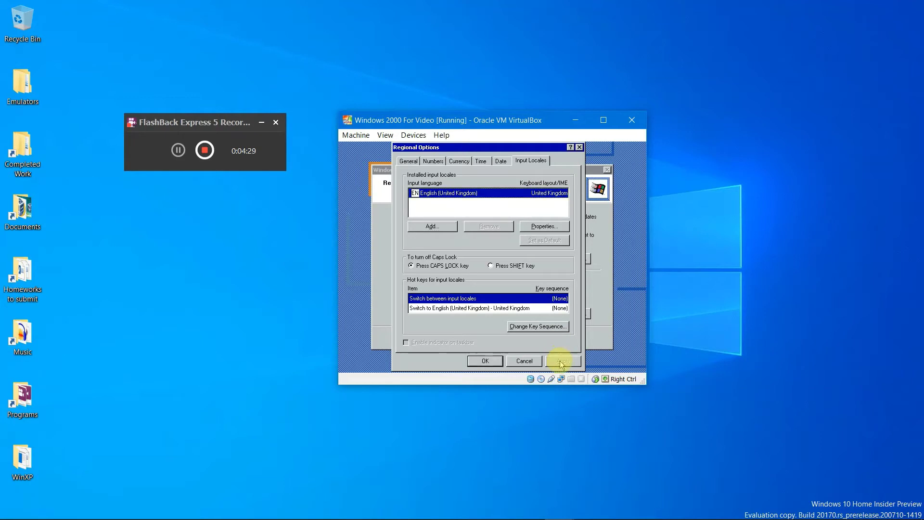
{"action": "left_click", "coordinate": [488, 363]}
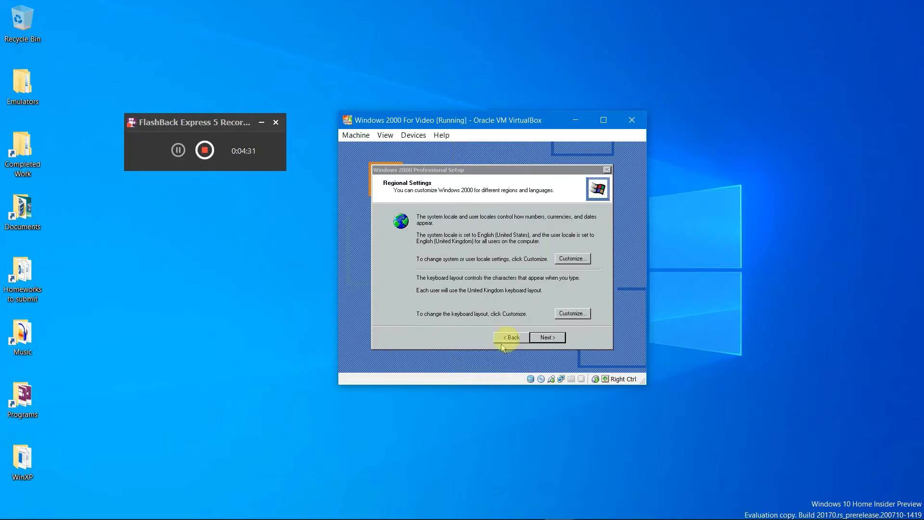
Step: Enter the owner name and the Administrator password in Windows 2000 Setup
{"action": "left_click", "coordinate": [551, 338]}
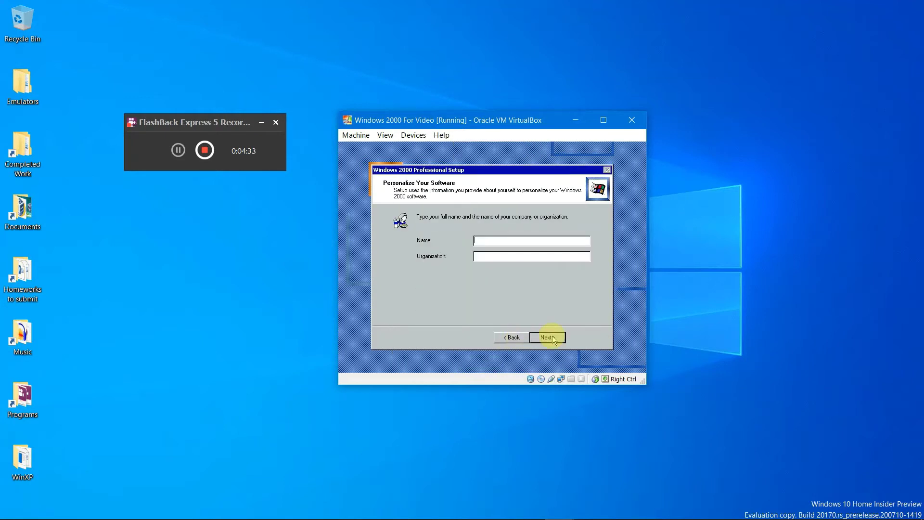
{"action": "type", "text": "Win2000"}
{"action": "left_click", "coordinate": [549, 337]}
{"action": "left_click", "coordinate": [487, 289]}
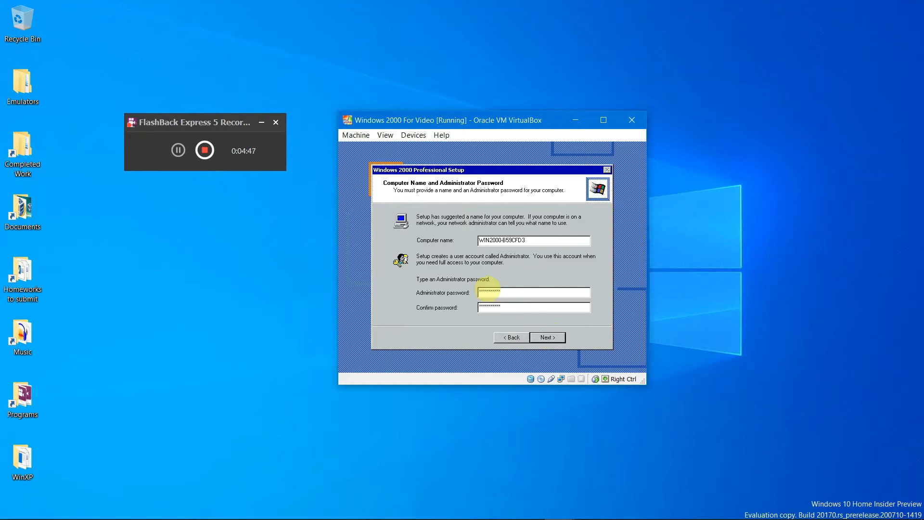
{"action": "key", "text": "Return"}
Step: Set the time zone to GMT Dublin, Edinburgh, Lisbon, London and continue to networking
{"action": "left_click", "coordinate": [495, 273]}
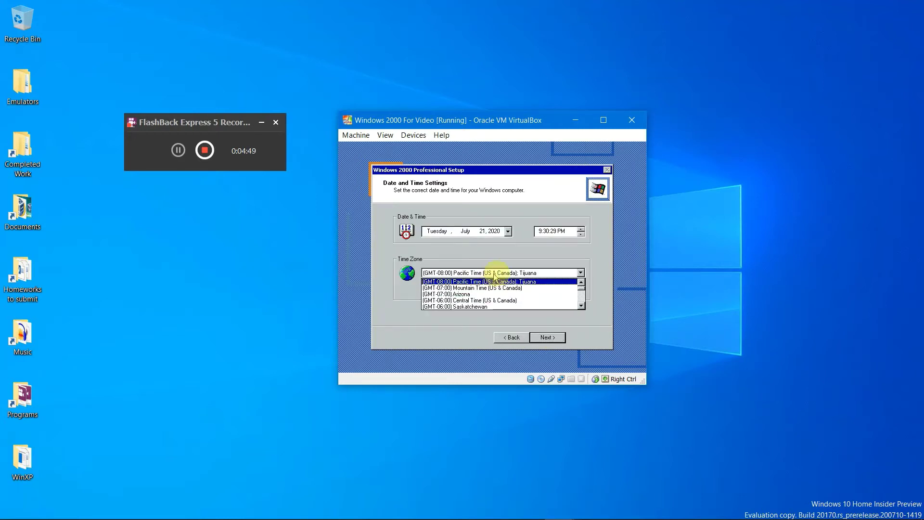
{"action": "scroll", "coordinate": [537, 298], "scroll_direction": "down", "scroll_amount": 5}
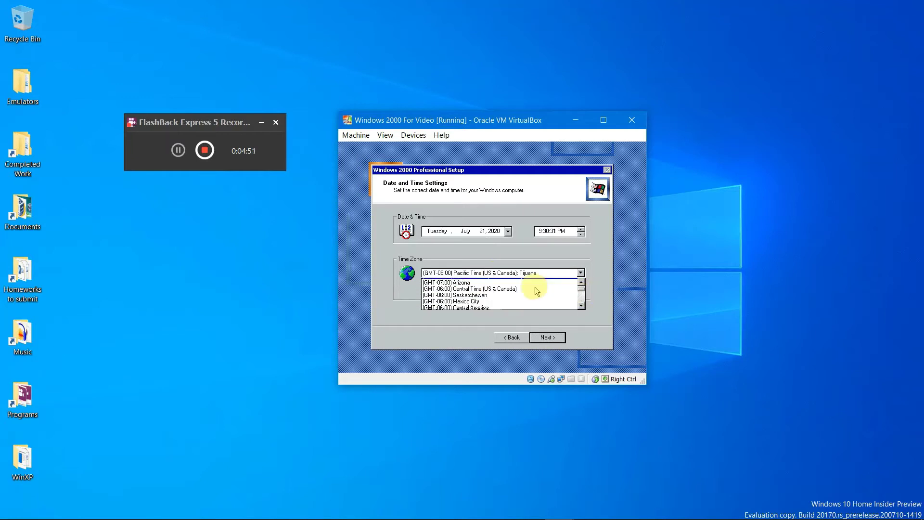
{"action": "scroll", "coordinate": [534, 298], "scroll_direction": "down", "scroll_amount": 2}
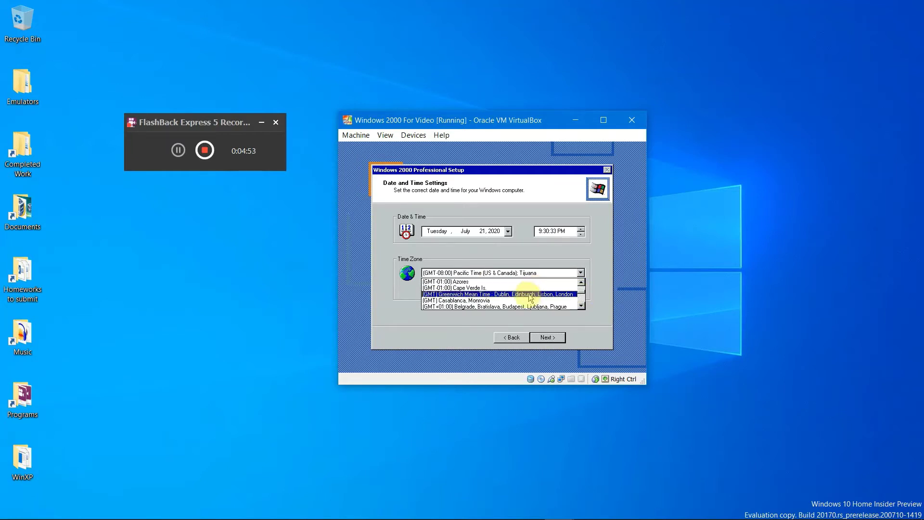
{"action": "left_click", "coordinate": [526, 300]}
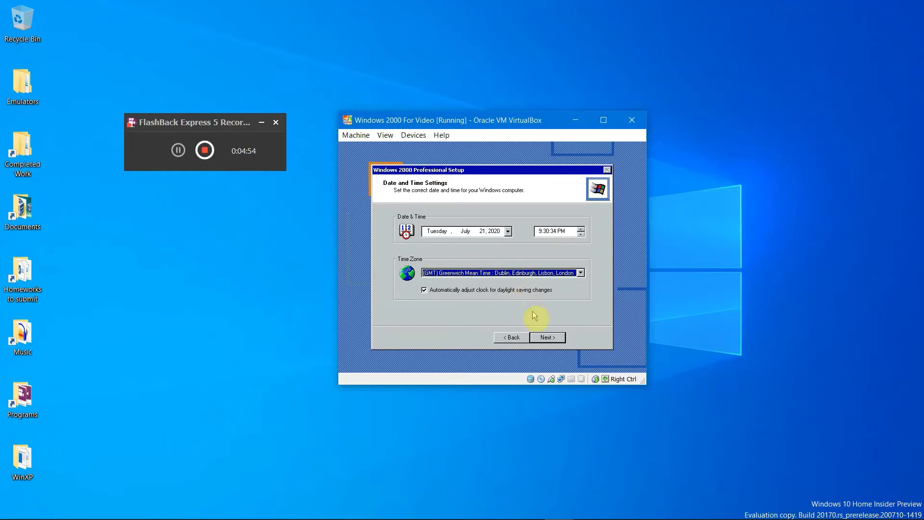
{"action": "left_click", "coordinate": [535, 337]}
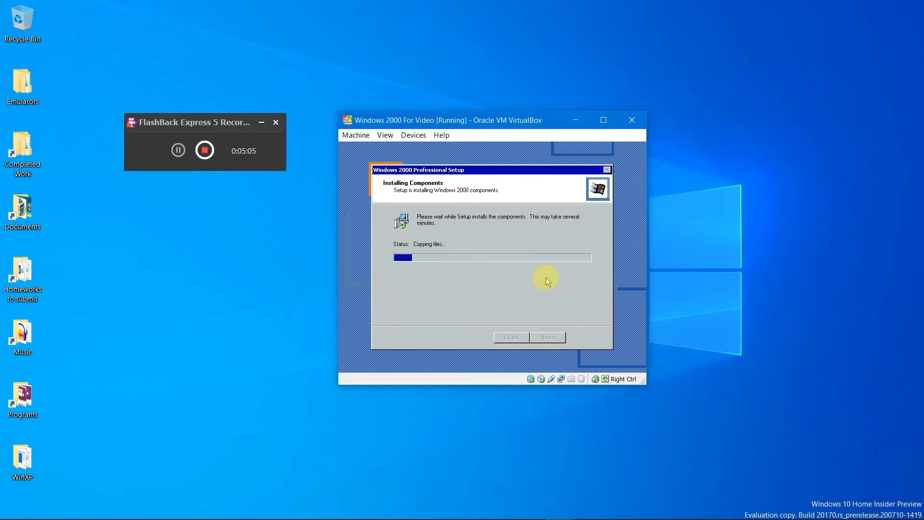
Step: Wait for component installation to reach the Completing the Windows 2000 Setup Wizard page
{"action": "left_click", "coordinate": [176, 150]}
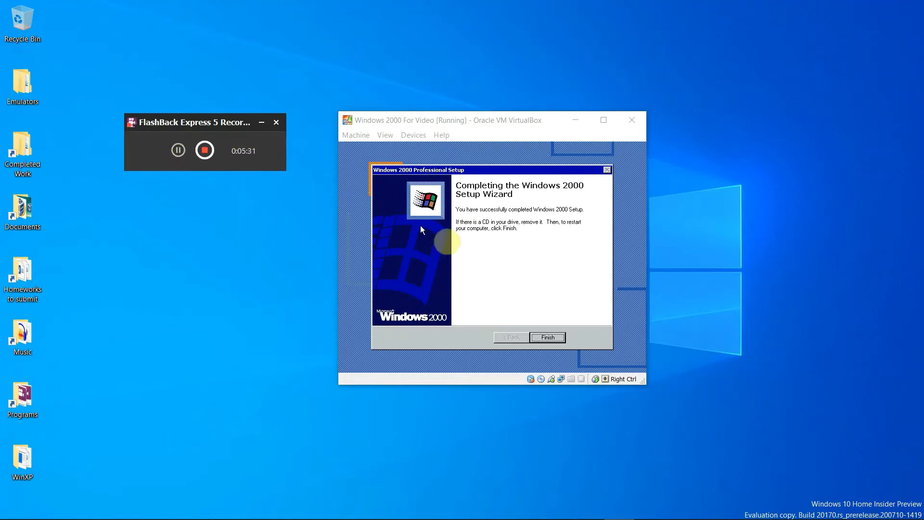
Step: Eject the installation disc from the VM's virtual CD/DVD drive
{"action": "left_click", "coordinate": [485, 274]}
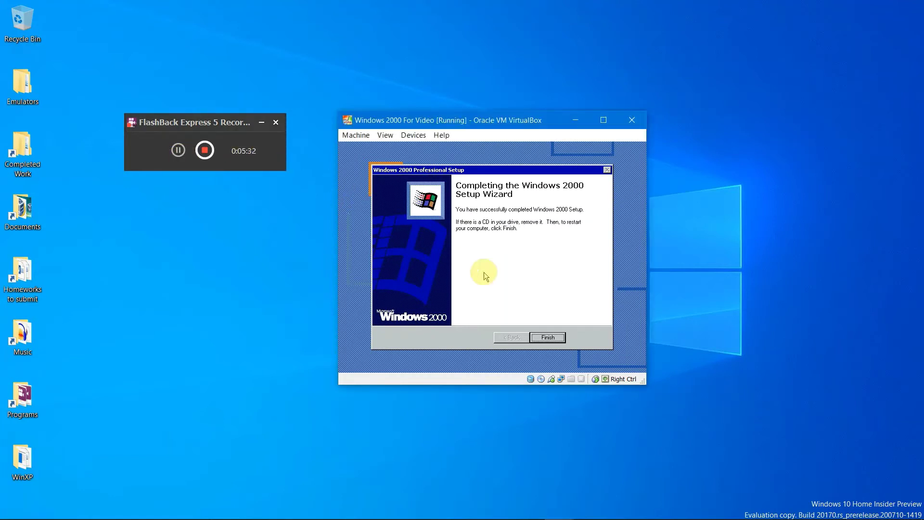
{"action": "left_click", "coordinate": [414, 135]}
{"action": "mouse_move", "coordinate": [498, 149]}
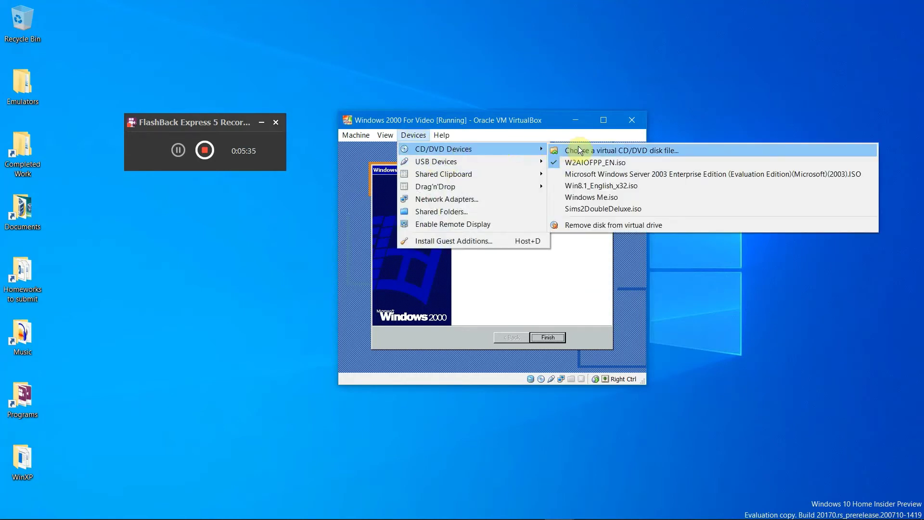
{"action": "left_click", "coordinate": [610, 225]}
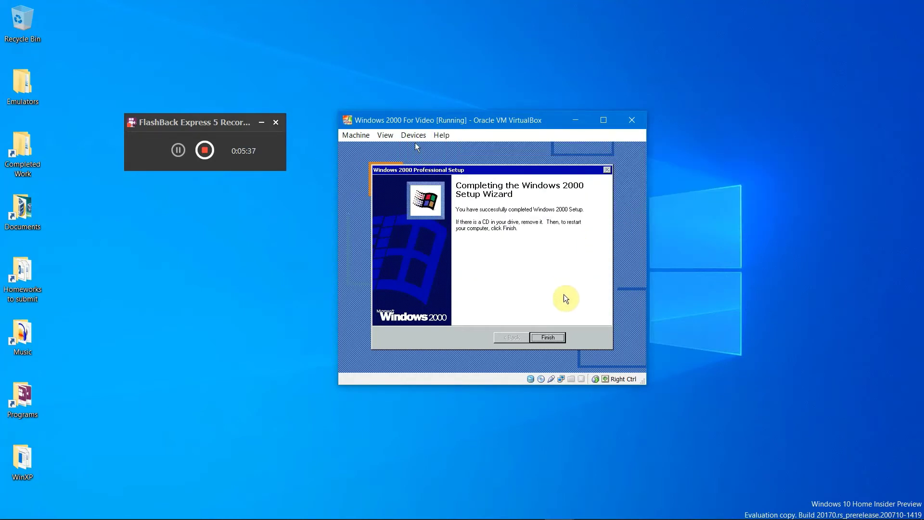
Step: Finish Windows 2000 setup and let the VM restart
{"action": "left_click", "coordinate": [548, 337]}
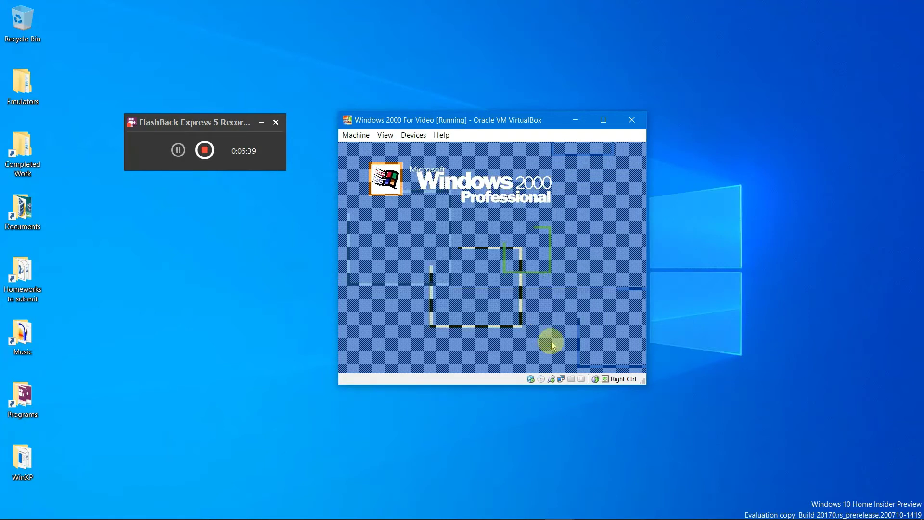
{"action": "key", "text": "XF86AudioLowerVolume"}
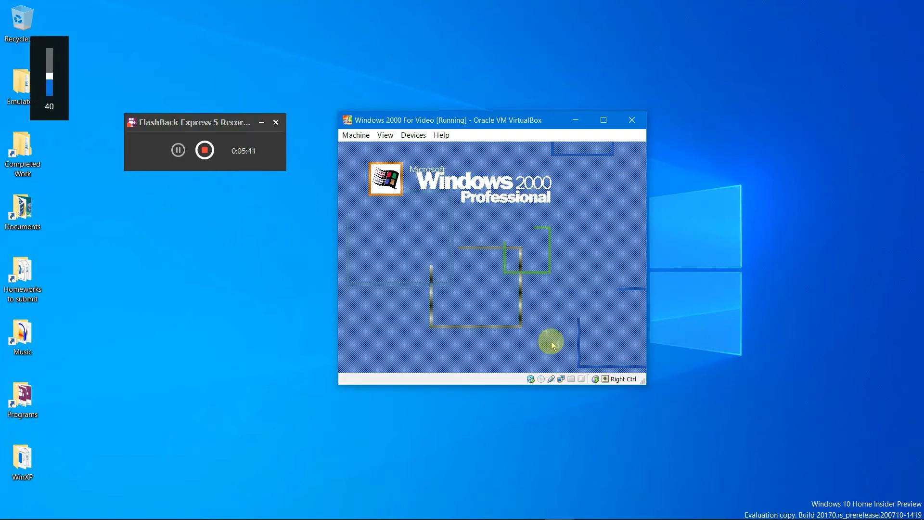
{"action": "key", "text": "XF86AudioLowerVolume"}
{"action": "key", "text": "XF86AudioLowerVolume"}
{"action": "key", "text": "XF86AudioLowerVolume"}
{"action": "key", "text": "XF86AudioLowerVolume"}
{"action": "key", "text": "XF86AudioLowerVolume"}
{"action": "key", "text": "XF86AudioLowerVolume"}
{"action": "key", "text": "XF86AudioLowerVolume"}
{"action": "key", "text": "XF86AudioLowerVolume"}
{"action": "key", "text": "XF86AudioLowerVolume"}
{"action": "key", "text": "XF86AudioLowerVolume"}
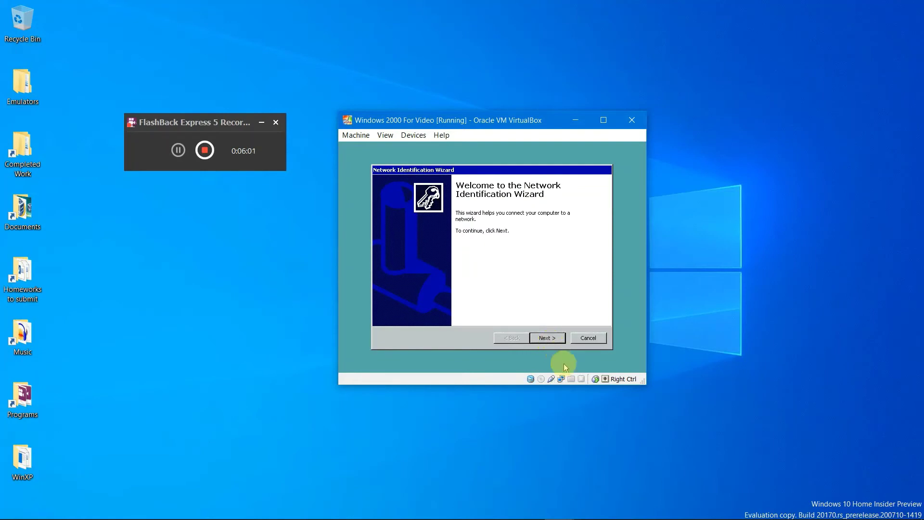
Step: Choose 'Users must enter a user name and password' and finish network identification
{"action": "left_click", "coordinate": [556, 338]}
{"action": "left_click", "coordinate": [432, 247]}
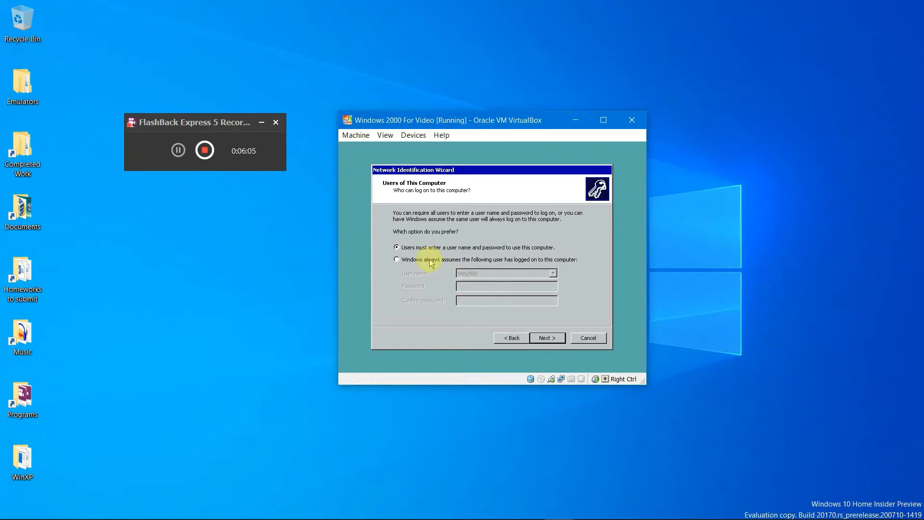
{"action": "left_click", "coordinate": [461, 262]}
{"action": "left_click", "coordinate": [452, 248]}
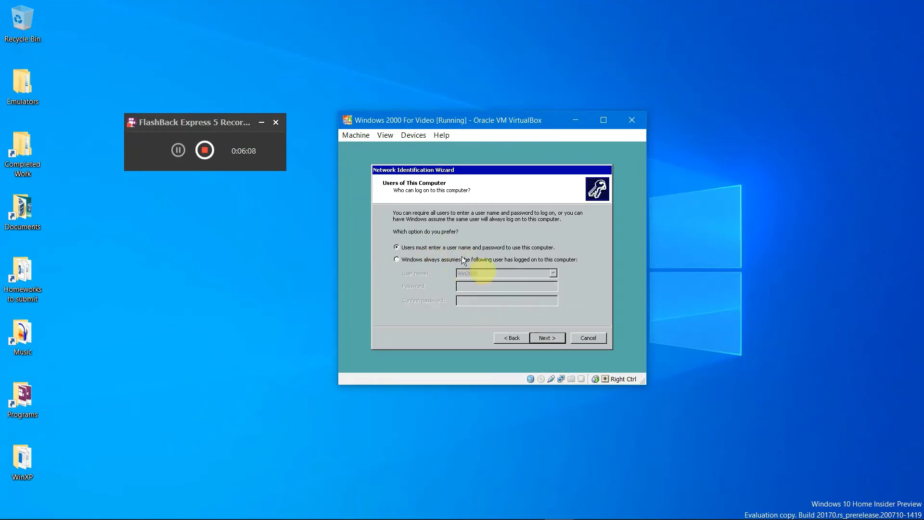
{"action": "left_click", "coordinate": [544, 338]}
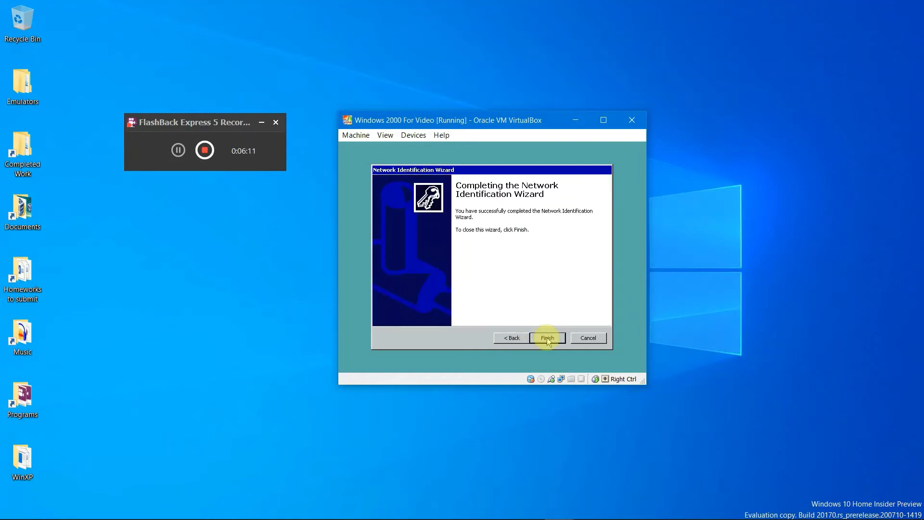
{"action": "left_click", "coordinate": [548, 338]}
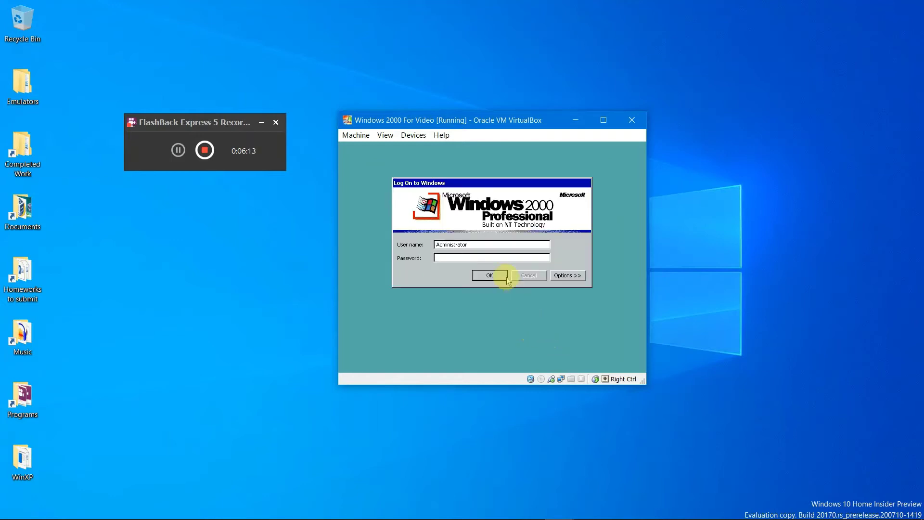
Step: Try logging on with the user name Win2000 and a password
{"action": "left_click", "coordinate": [491, 245]}
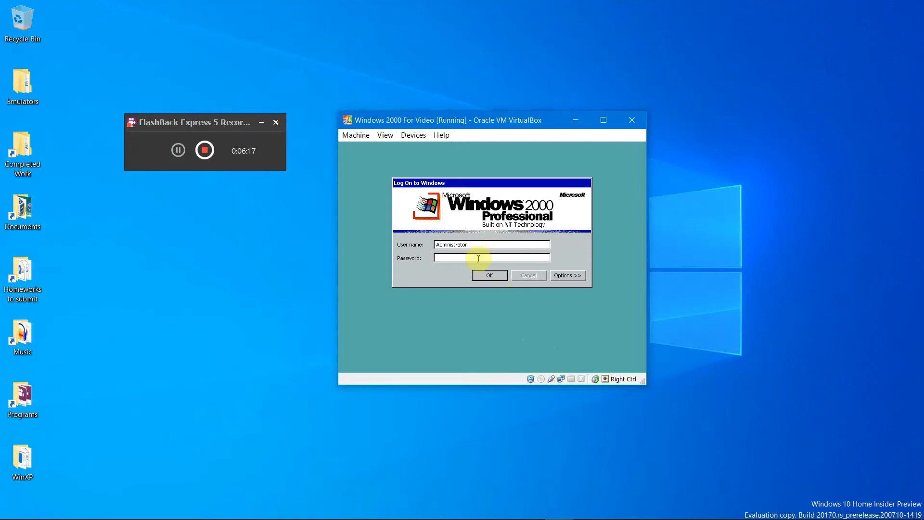
{"action": "key", "text": "Return"}
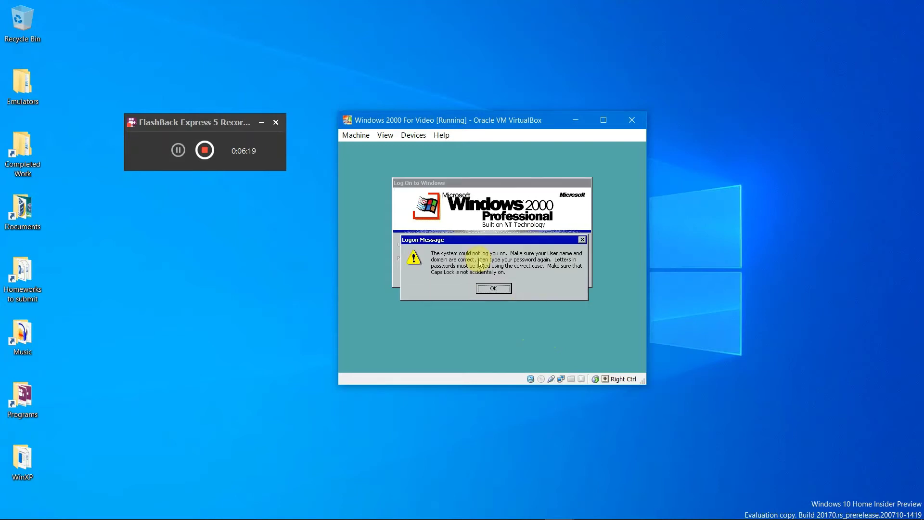
{"action": "key", "text": "Return"}
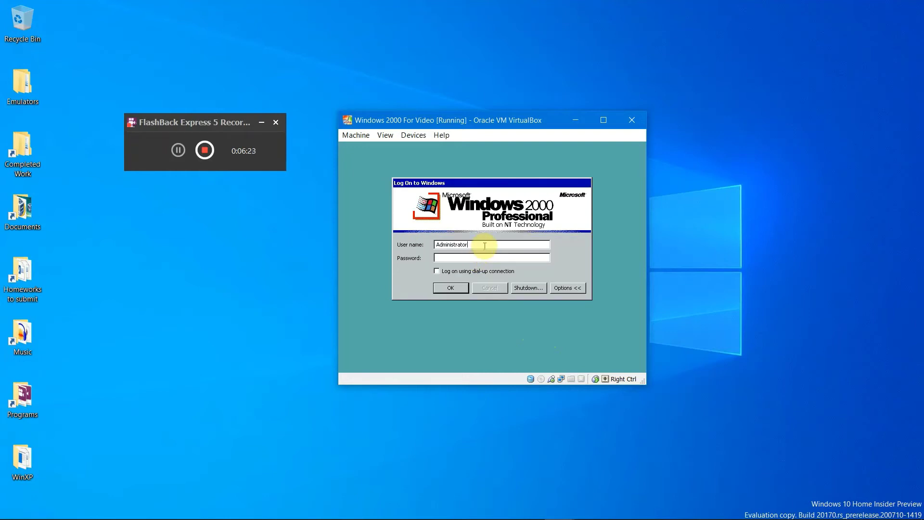
{"action": "left_click_drag", "start_coordinate": [485, 246], "coordinate": [434, 247]}
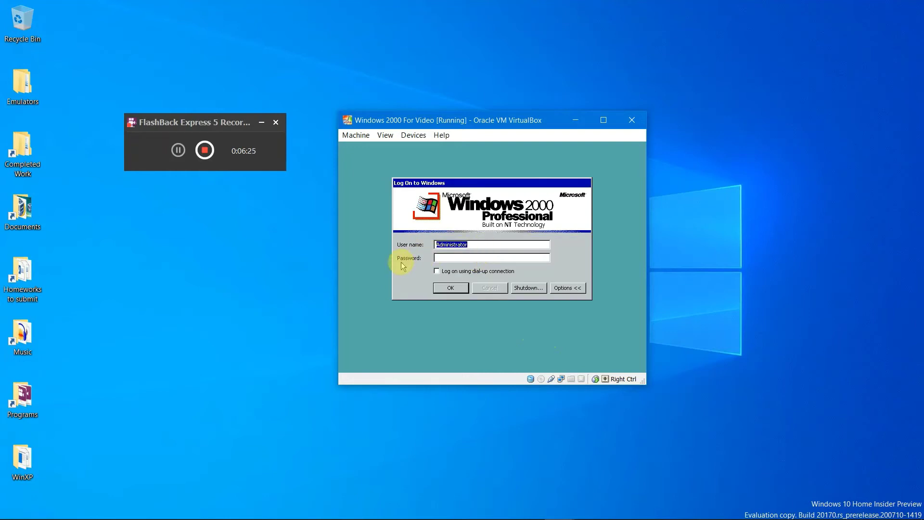
{"action": "type", "text": "Win2000"}
{"action": "key", "text": "Tab"}
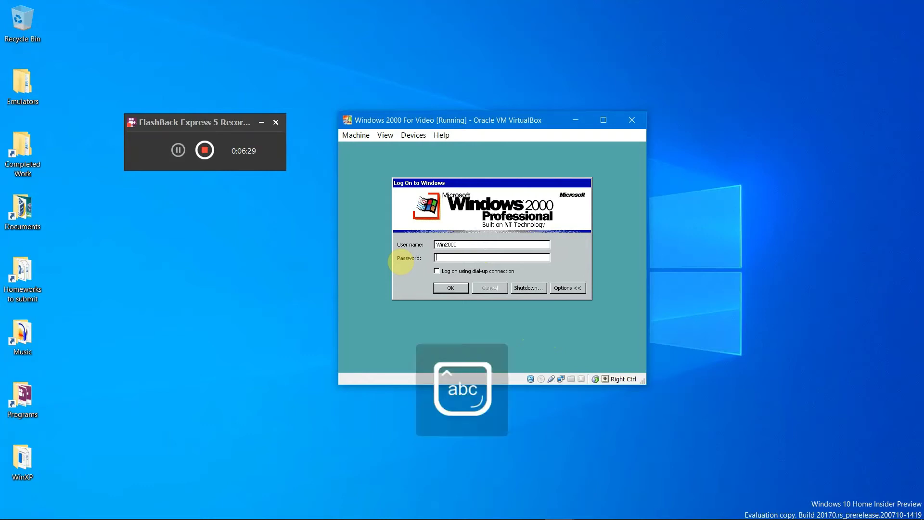
{"action": "type", "text": "**"}
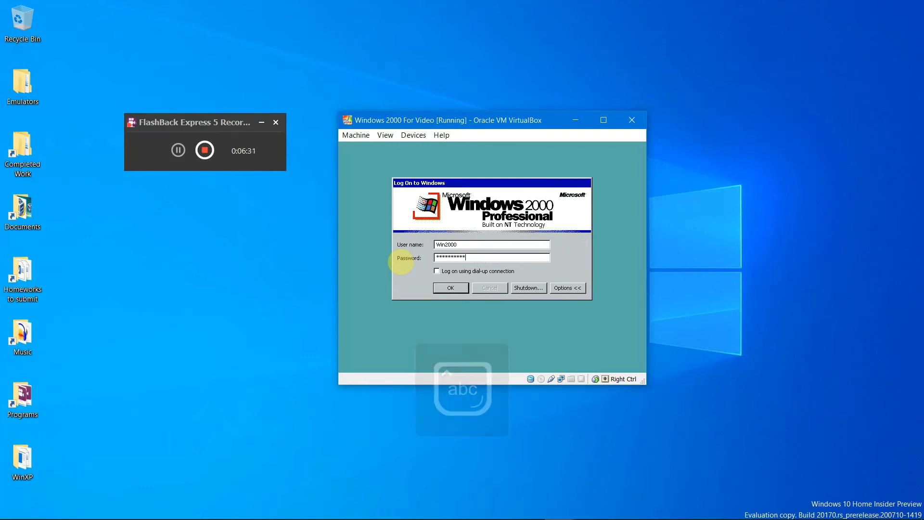
{"action": "key", "text": "Return"}
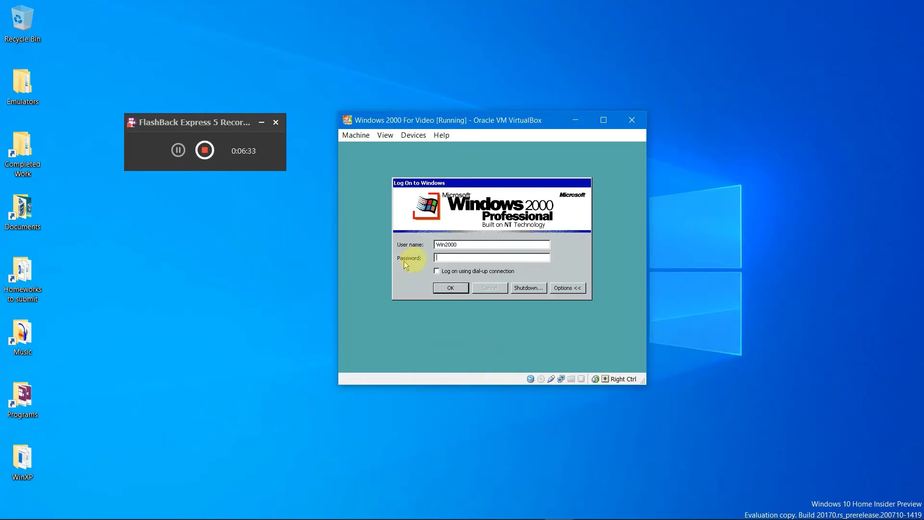
Step: Log on as Administrator with the account password, Caps Lock left off
{"action": "key", "text": "shift+Tab"}
{"action": "type", "text": "A"}
{"action": "type", "text": "dministrator"}
{"action": "key", "text": "Caps_Lock"}
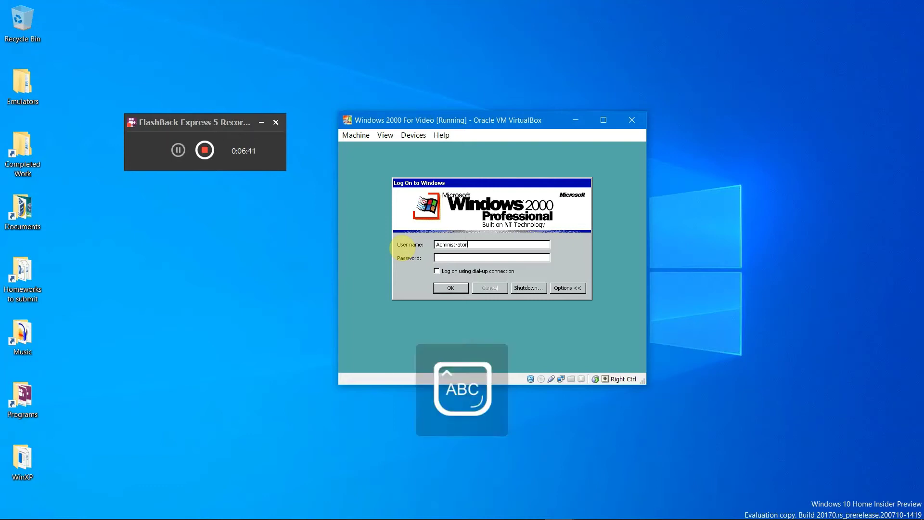
{"action": "key", "text": "Caps_Lock"}
{"action": "key", "text": "Tab"}
{"action": "type", "text": "*******"}
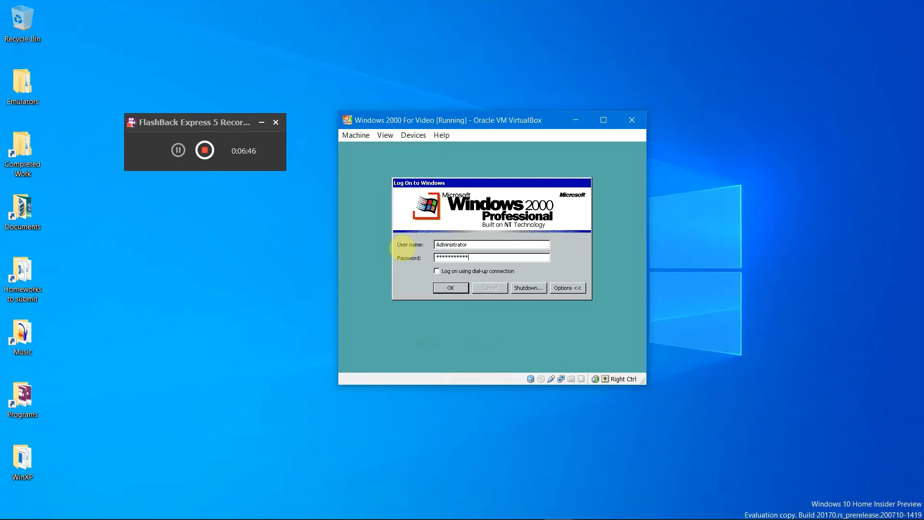
{"action": "key", "text": "Return"}
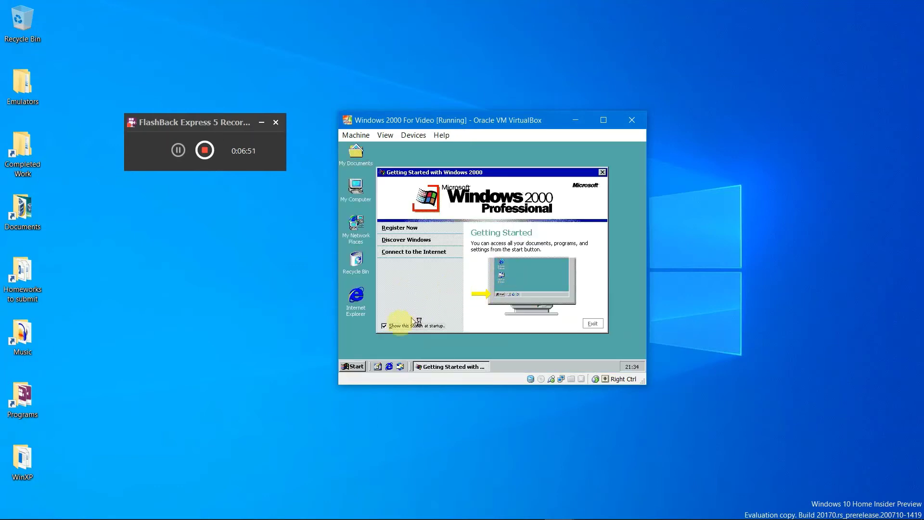
Step: Turn off 'Show this screen at startup' and exit Getting Started
{"action": "left_click", "coordinate": [384, 326]}
{"action": "left_click", "coordinate": [592, 326]}
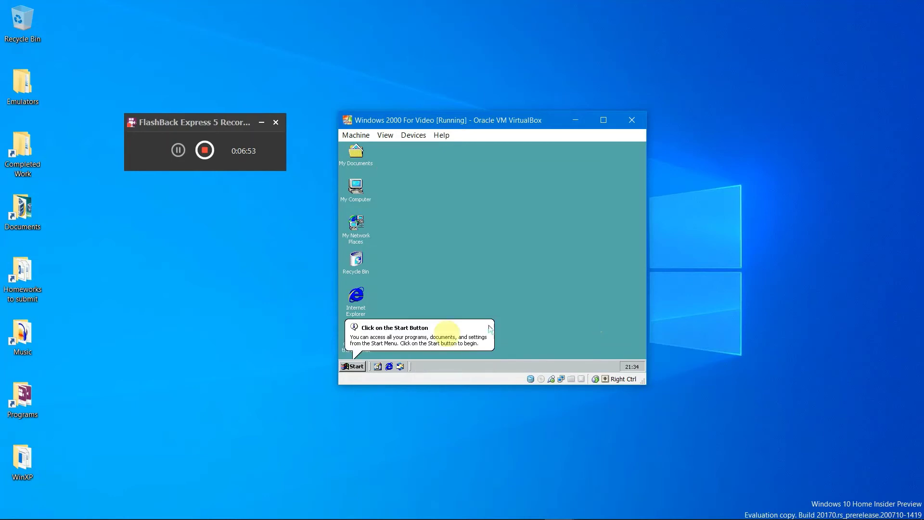
{"action": "left_click", "coordinate": [428, 332]}
Step: Complete the Internet Connection Wizard for a LAN connection with no mail account
{"action": "double_click", "coordinate": [357, 335]}
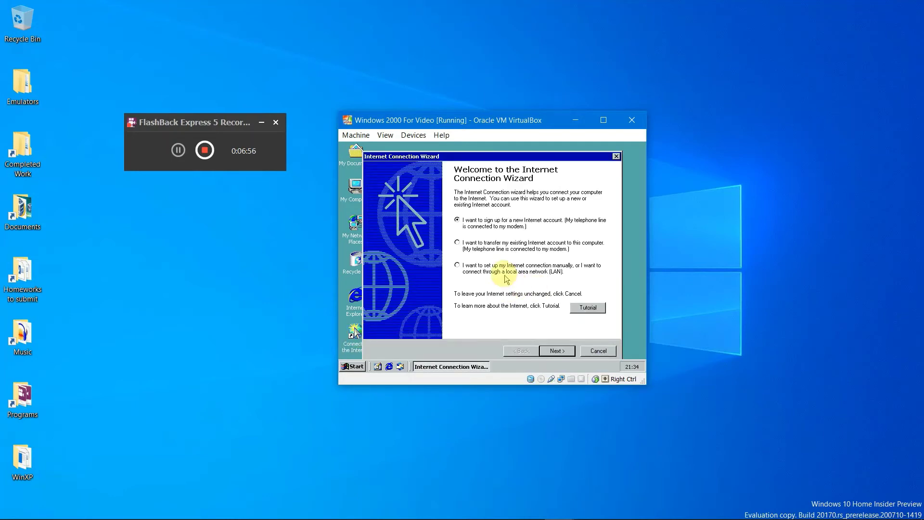
{"action": "left_click", "coordinate": [556, 350]}
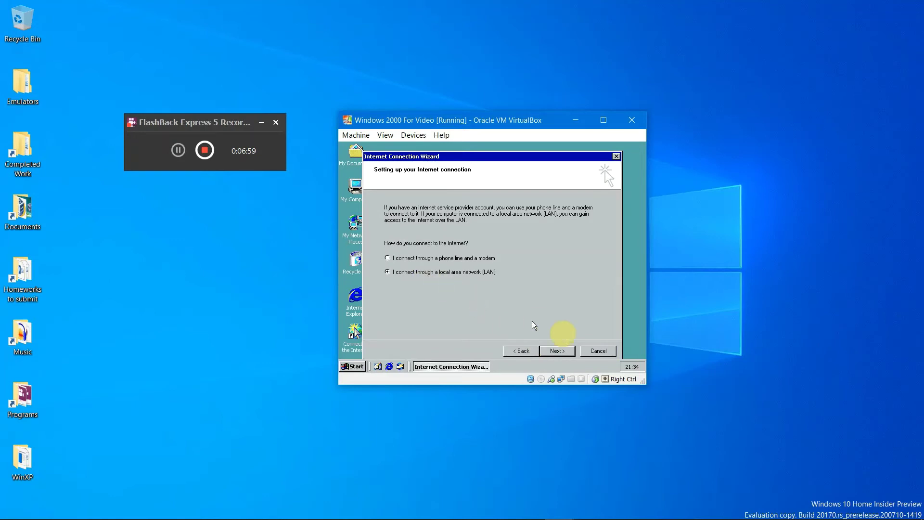
{"action": "left_click", "coordinate": [551, 351]}
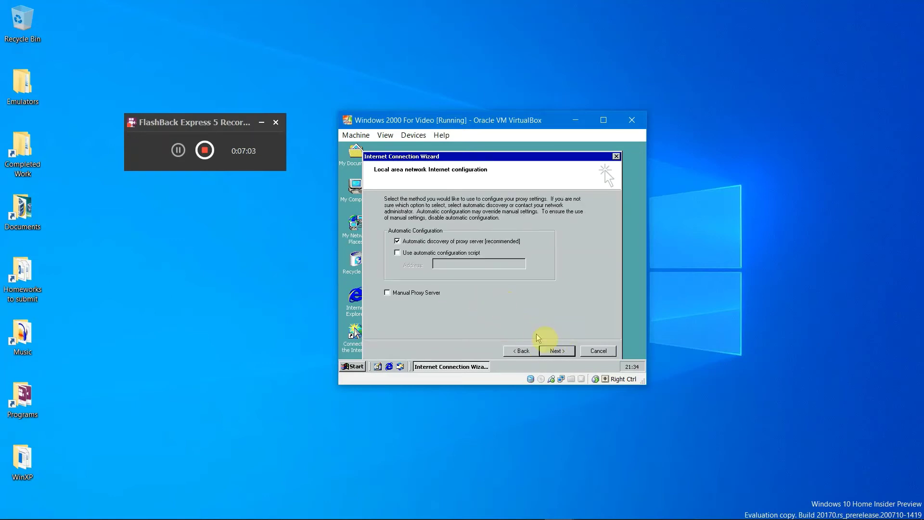
{"action": "left_click", "coordinate": [556, 351]}
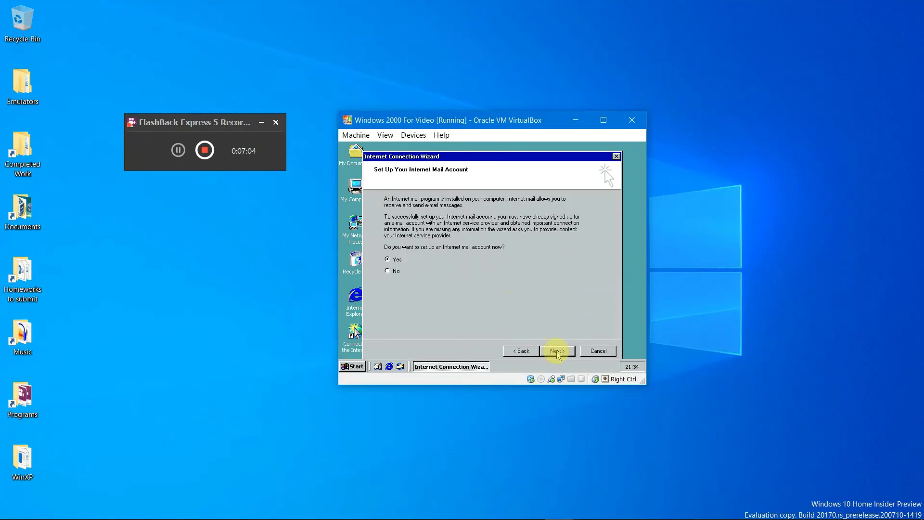
{"action": "left_click", "coordinate": [388, 271]}
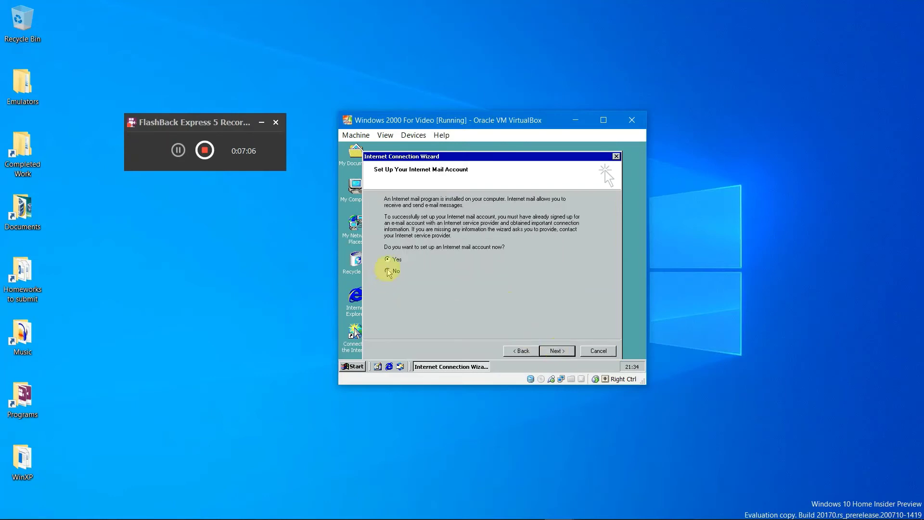
{"action": "left_click", "coordinate": [556, 350]}
{"action": "left_click", "coordinate": [557, 351]}
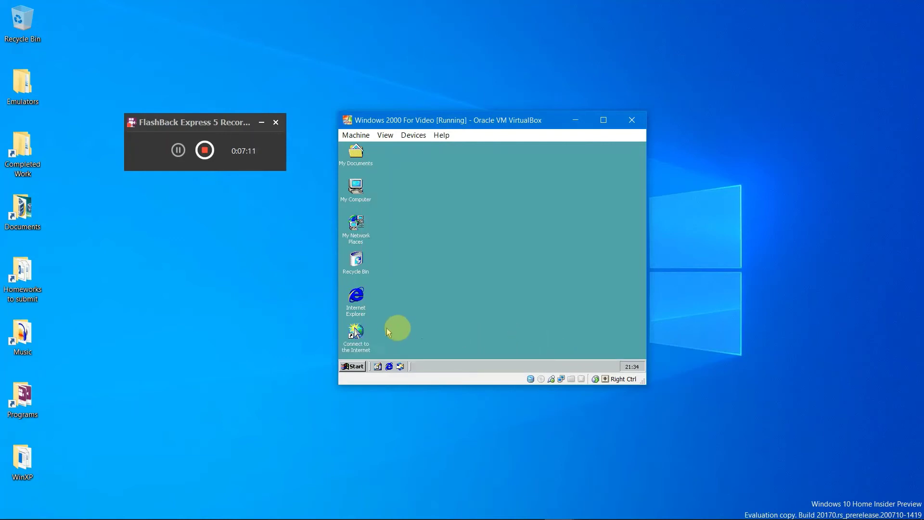
Step: Delete Set Program Access and Defaults from the guest's Start menu
{"action": "left_click", "coordinate": [346, 367]}
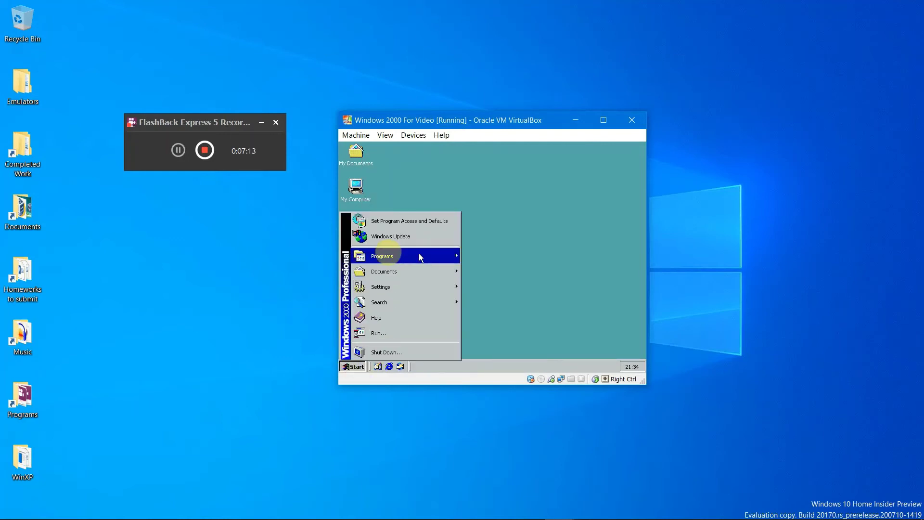
{"action": "right_click", "coordinate": [375, 226]}
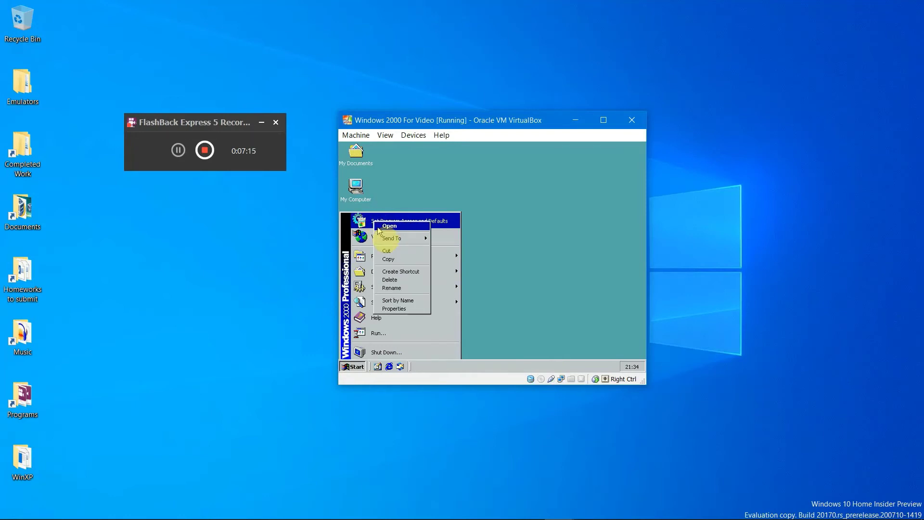
{"action": "left_click", "coordinate": [399, 279]}
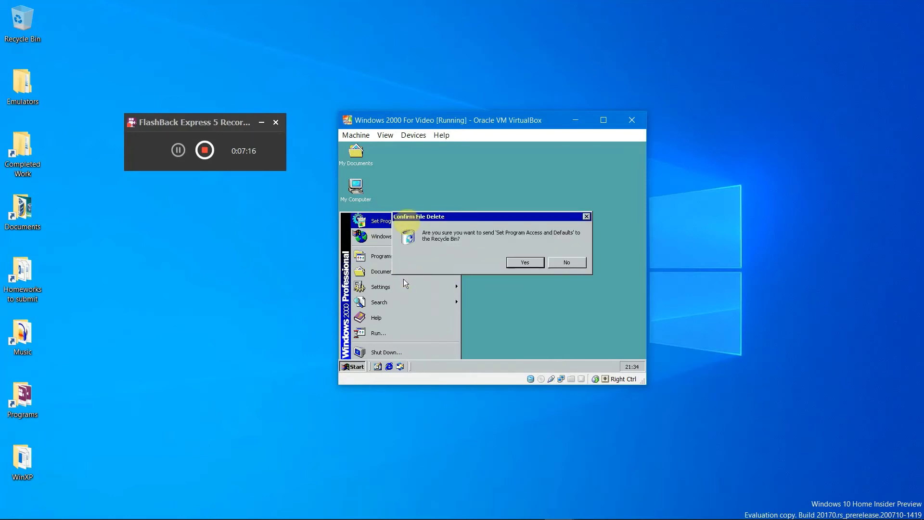
{"action": "left_click", "coordinate": [509, 262]}
{"action": "left_click", "coordinate": [532, 245]}
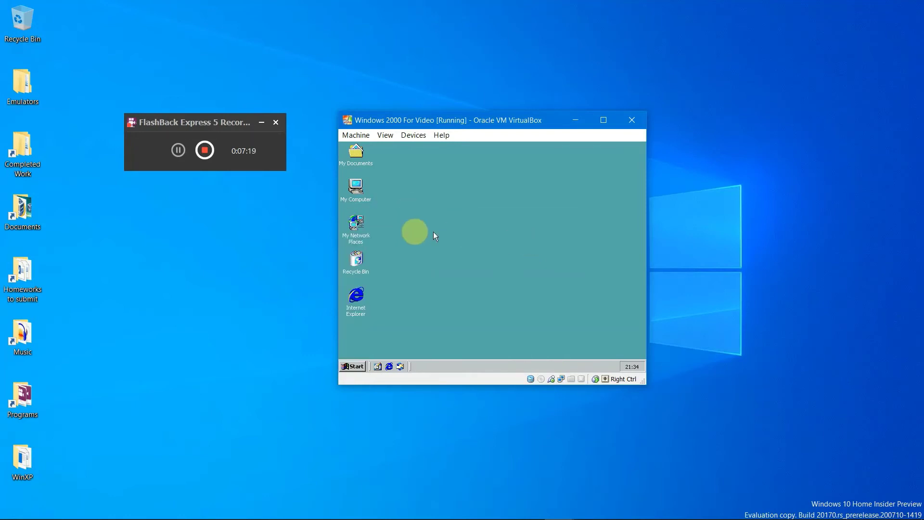
Step: Empty the Recycle Bin, confirming permanent deletion
{"action": "right_click", "coordinate": [344, 255]}
{"action": "left_click", "coordinate": [385, 244]}
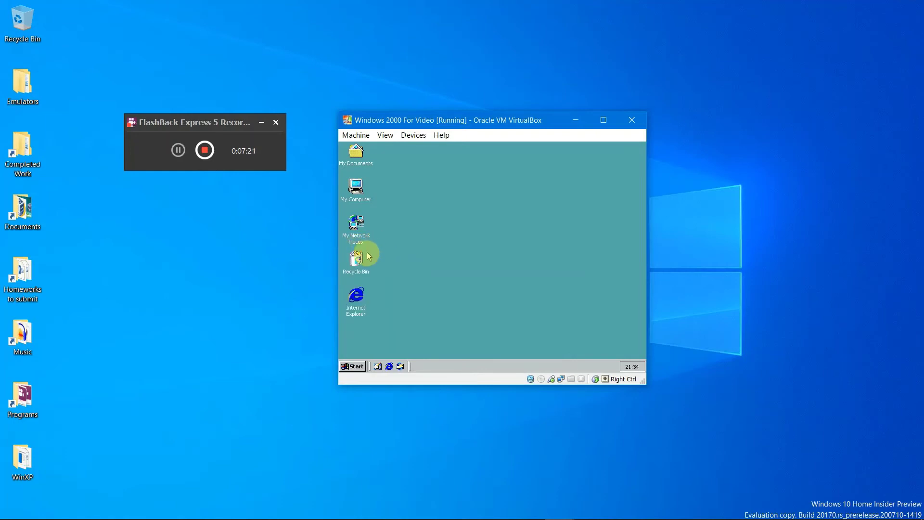
{"action": "right_click", "coordinate": [362, 260]}
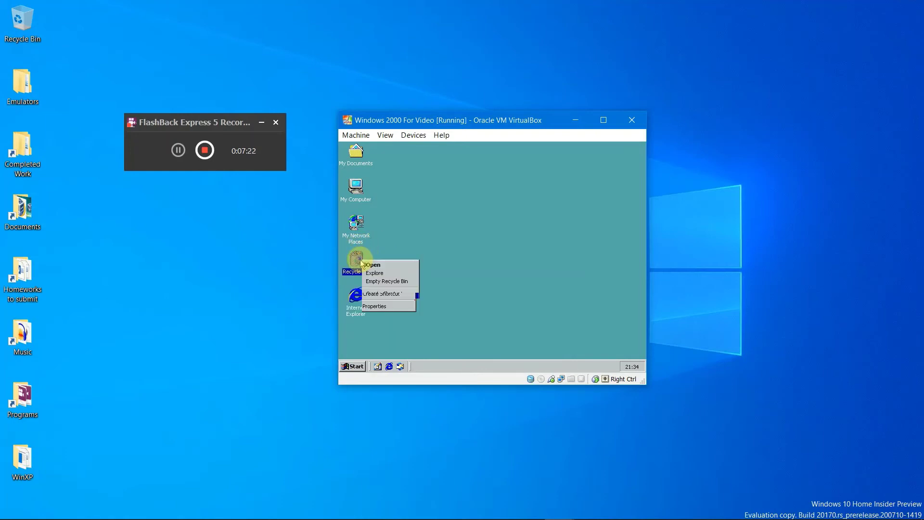
{"action": "left_click", "coordinate": [400, 282]}
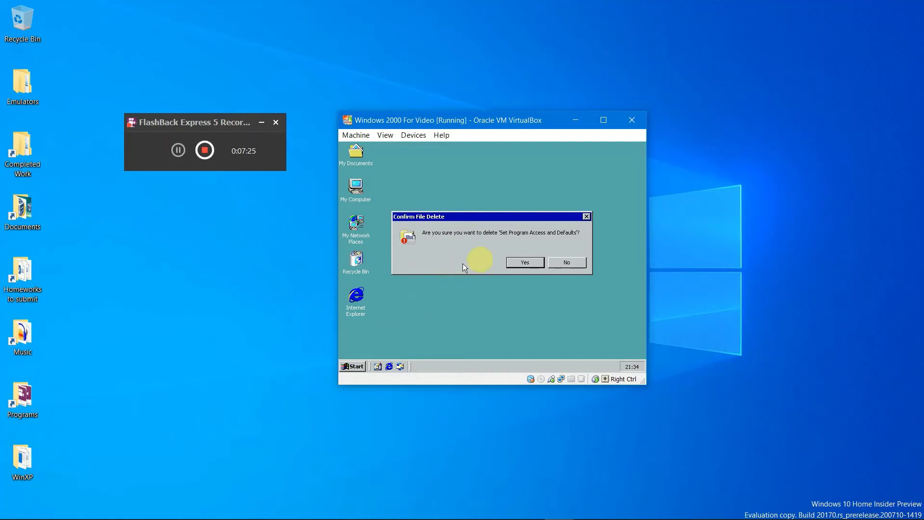
{"action": "left_click", "coordinate": [525, 263]}
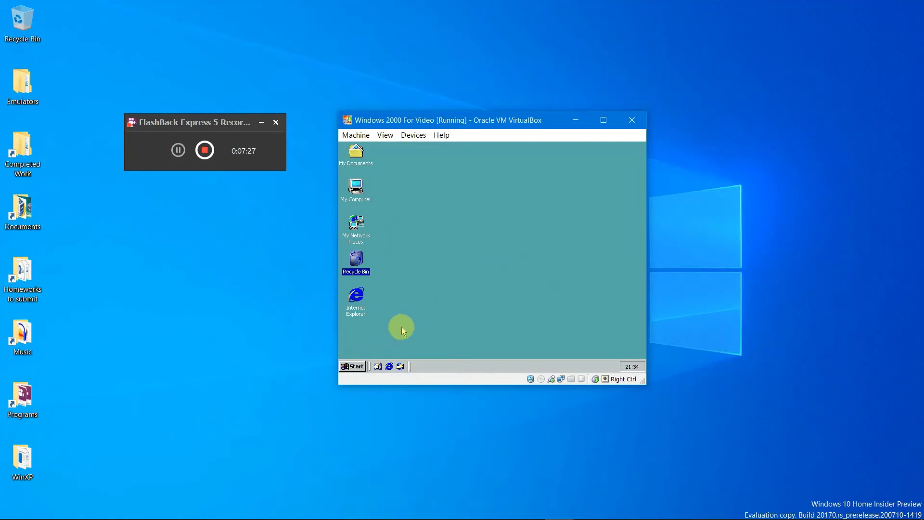
Step: Start the Guest Additions install with the default location and components
{"action": "left_click", "coordinate": [353, 366]}
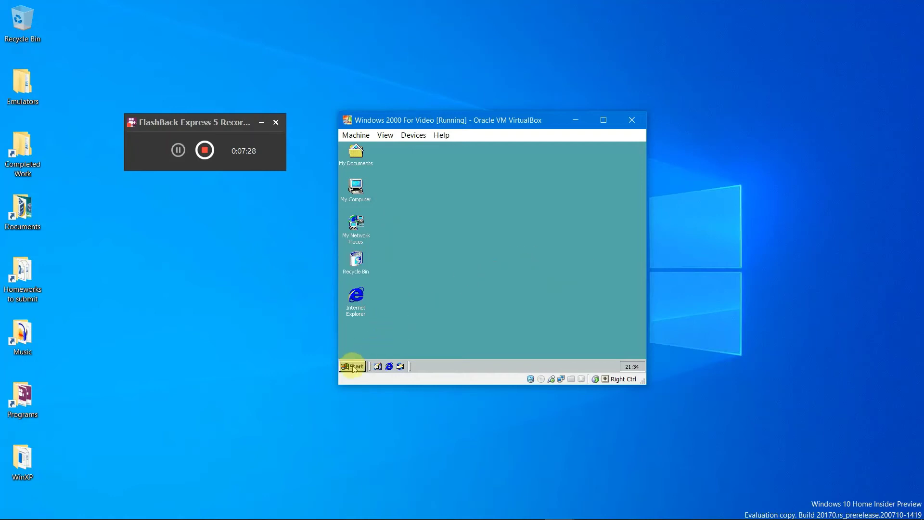
{"action": "left_click", "coordinate": [475, 300]}
{"action": "left_click", "coordinate": [406, 135]}
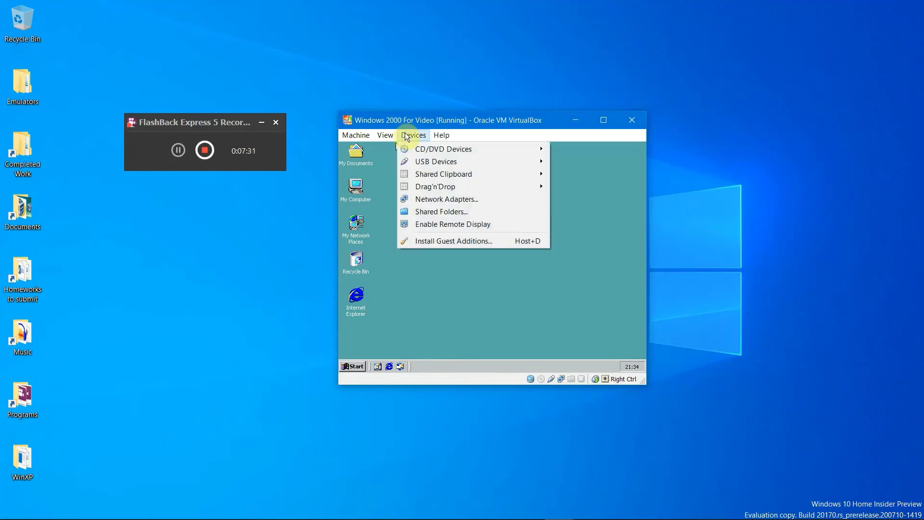
{"action": "left_click", "coordinate": [444, 241]}
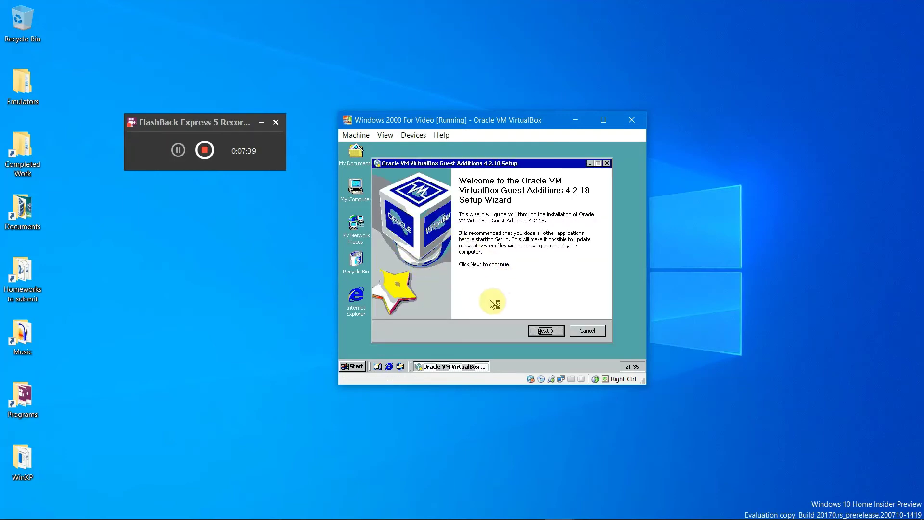
{"action": "left_click", "coordinate": [546, 331]}
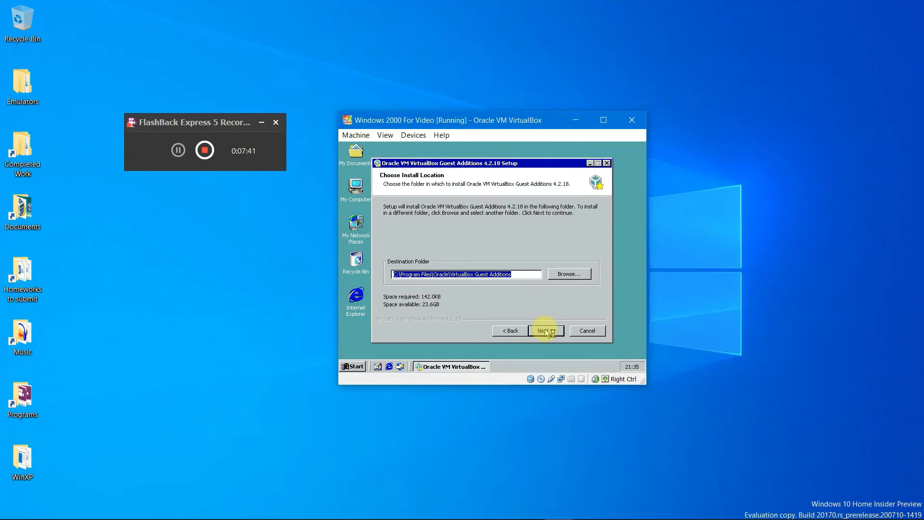
{"action": "left_click", "coordinate": [546, 330]}
{"action": "left_click", "coordinate": [546, 331]}
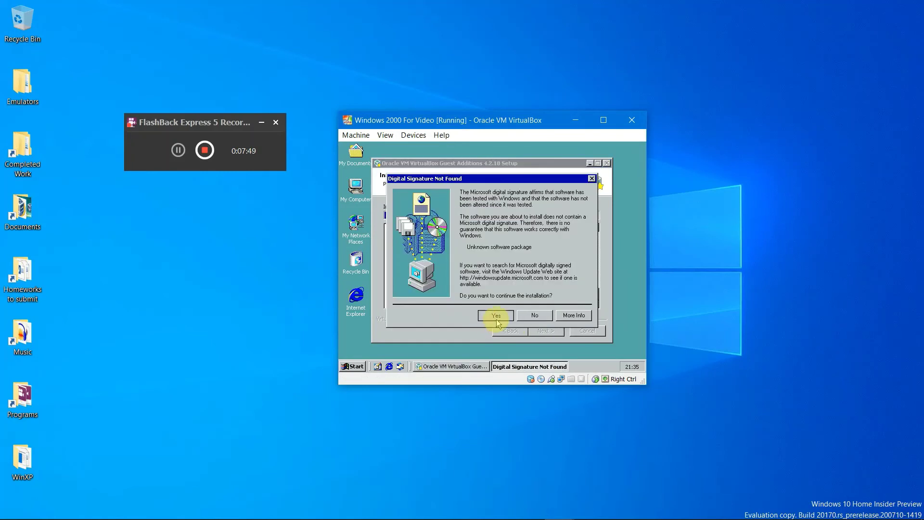
Step: Allow the unsigned drivers and finish setup with Reboot now
{"action": "left_click", "coordinate": [495, 315]}
{"action": "left_click", "coordinate": [495, 315]}
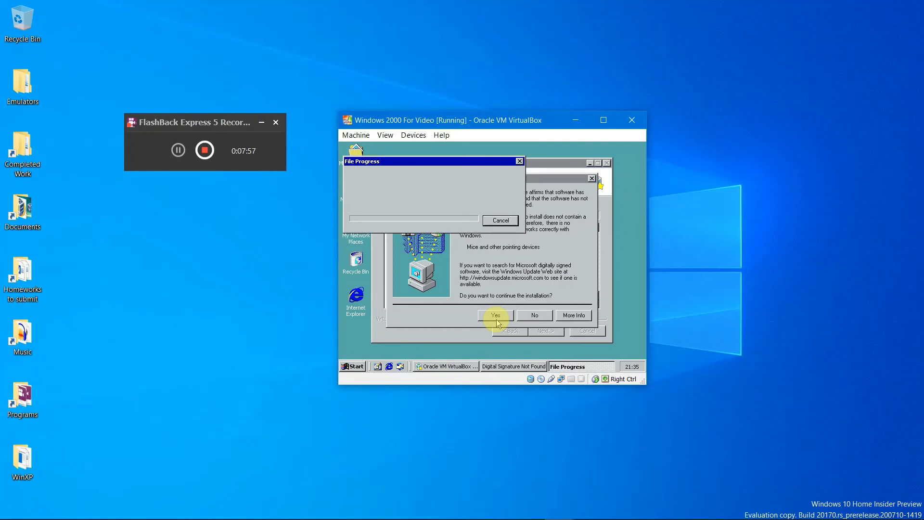
{"action": "left_click", "coordinate": [496, 316]}
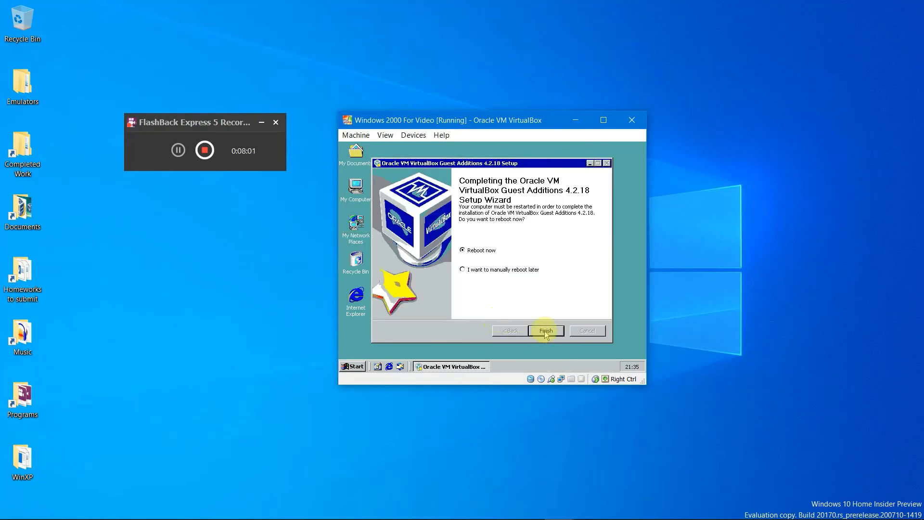
{"action": "left_click", "coordinate": [546, 331]}
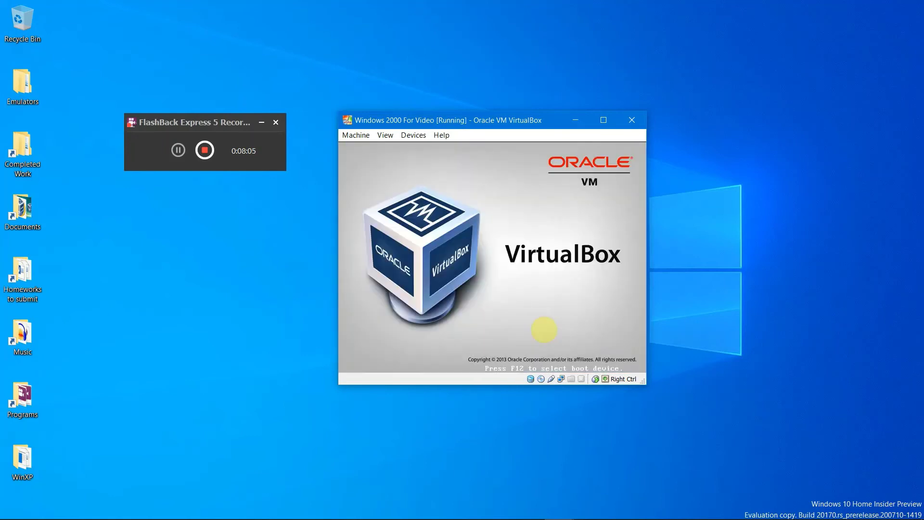
Step: Switch the VM to fullscreen and log on as Administrator with the account password
{"action": "key", "text": "XF86AudioLowerVolume"}
{"action": "key", "text": "XF86AudioLowerVolume"}
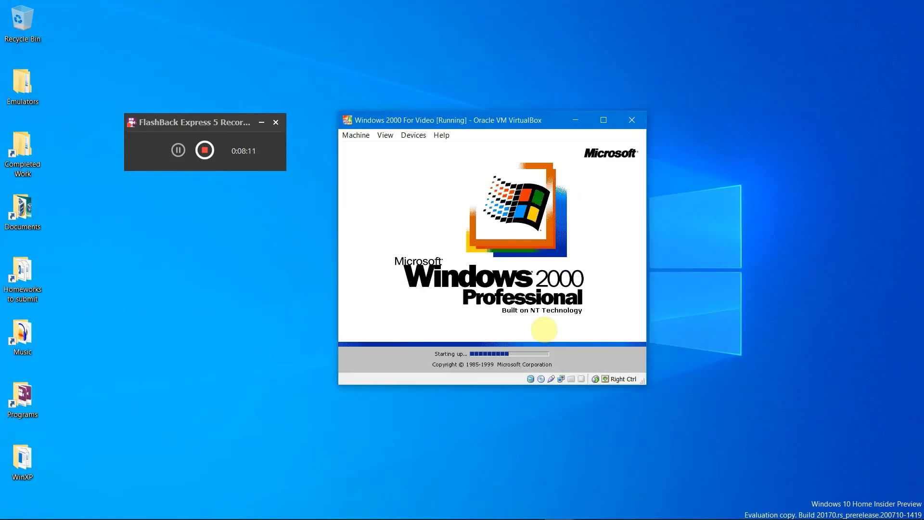
{"action": "key", "text": "XF86AudioRaiseVolume"}
{"action": "key", "text": "XF86AudioRaiseVolume"}
{"action": "key", "text": "XF86AudioRaiseVolume"}
{"action": "key", "text": "XF86AudioRaiseVolume"}
{"action": "key", "text": "XF86AudioRaiseVolume"}
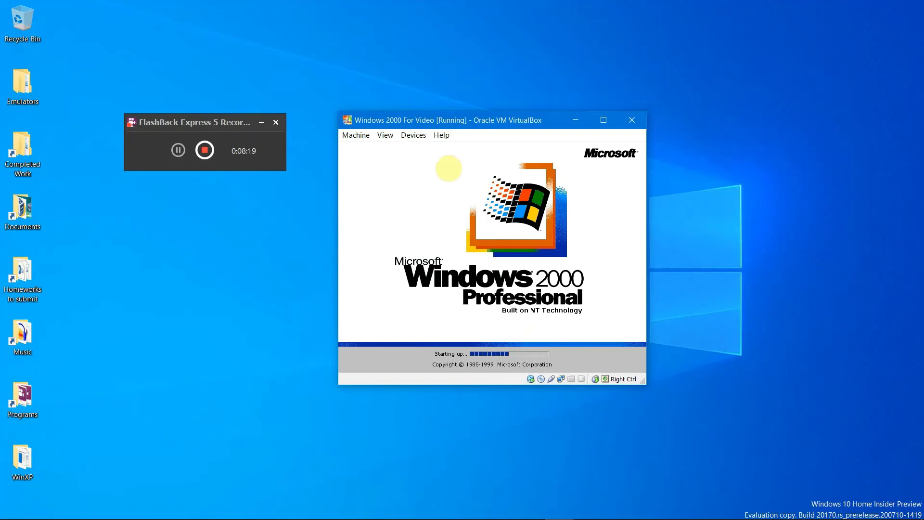
{"action": "left_click", "coordinate": [386, 135]}
{"action": "left_click", "coordinate": [397, 148]}
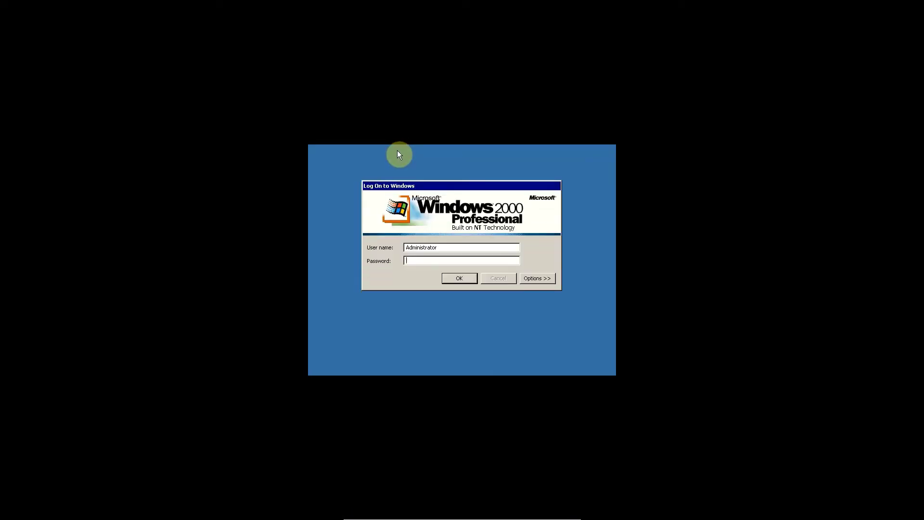
{"action": "type", "text": "************"}
{"action": "key", "text": "Return"}
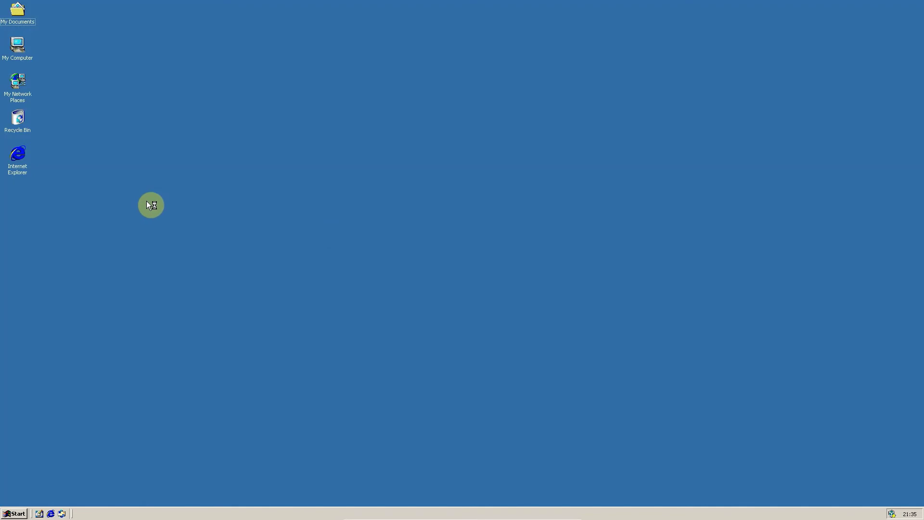
Step: Open the Windows 2000 guest's Control Panel from Start > Settings
{"action": "key", "text": "super"}
{"action": "mouse_move", "coordinate": [48, 399]}
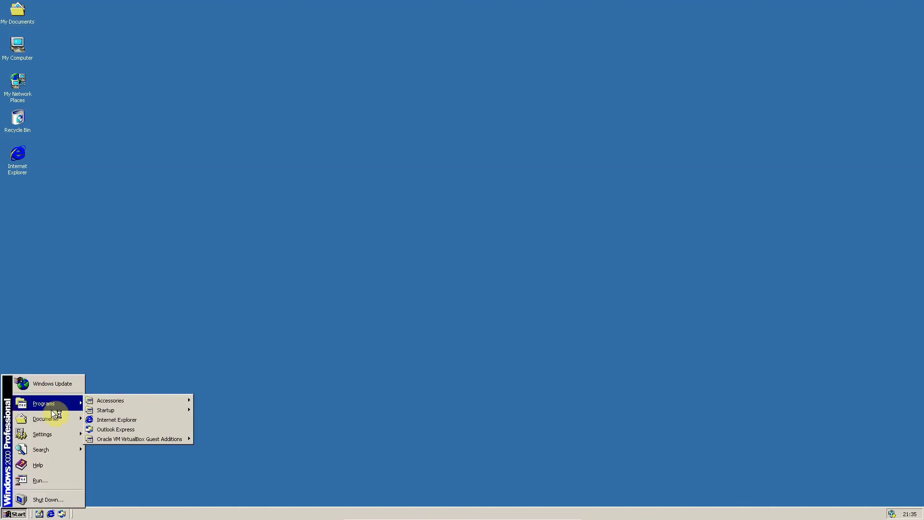
{"action": "mouse_move", "coordinate": [51, 437]}
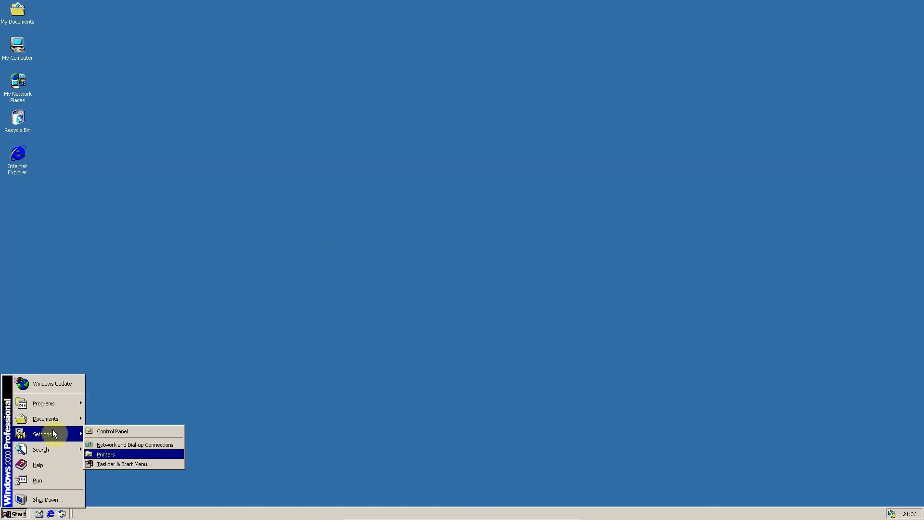
{"action": "mouse_move", "coordinate": [53, 418]}
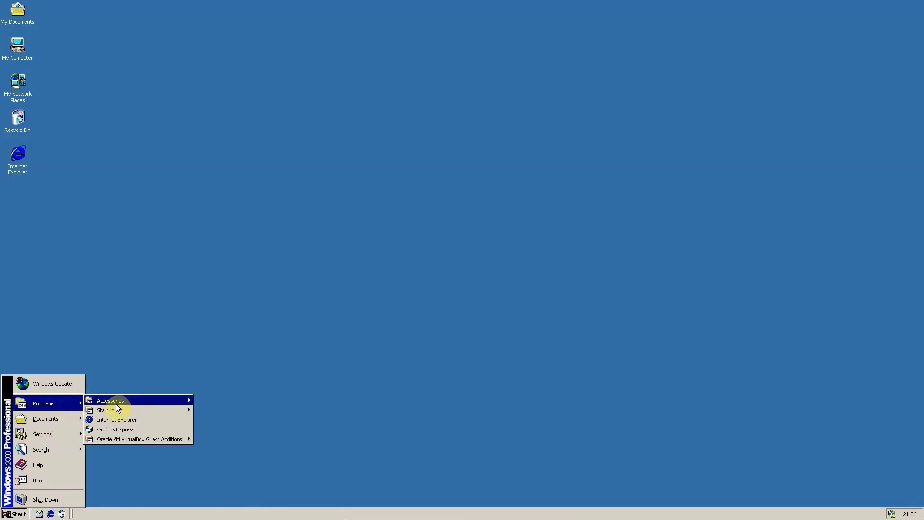
{"action": "mouse_move", "coordinate": [122, 400]}
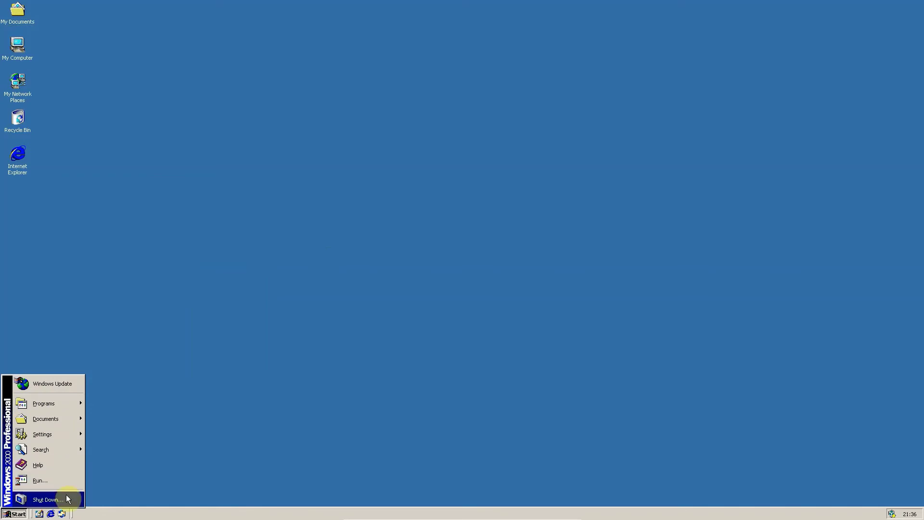
{"action": "left_click", "coordinate": [295, 427]}
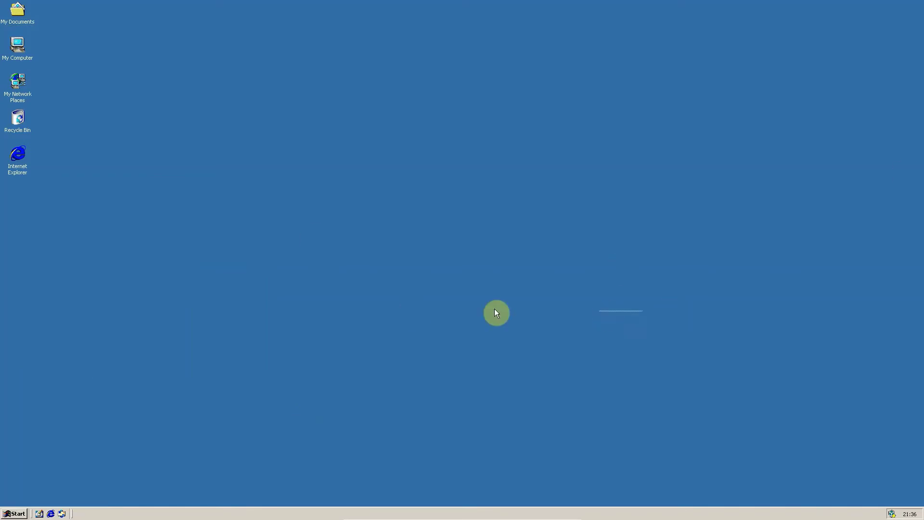
{"action": "left_click_drag", "start_coordinate": [496, 313], "coordinate": [240, 92]}
{"action": "left_click", "coordinate": [14, 514]}
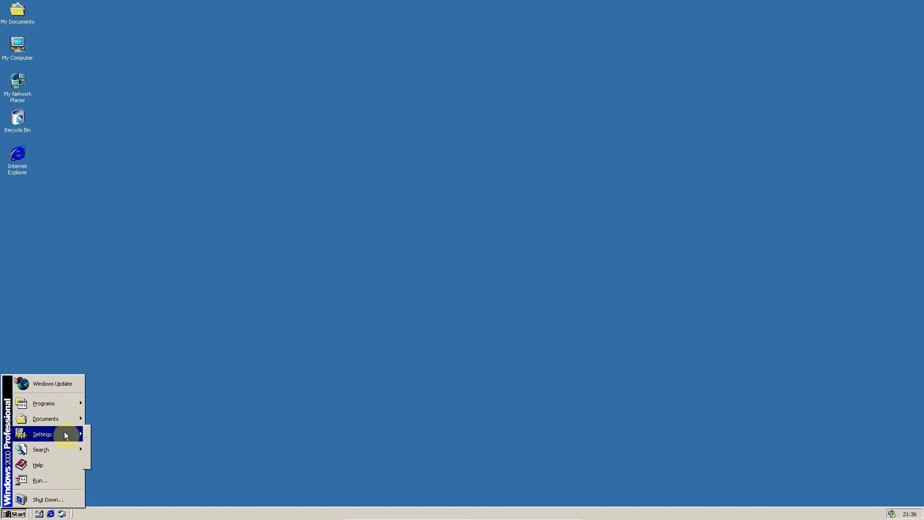
{"action": "left_click", "coordinate": [106, 435]}
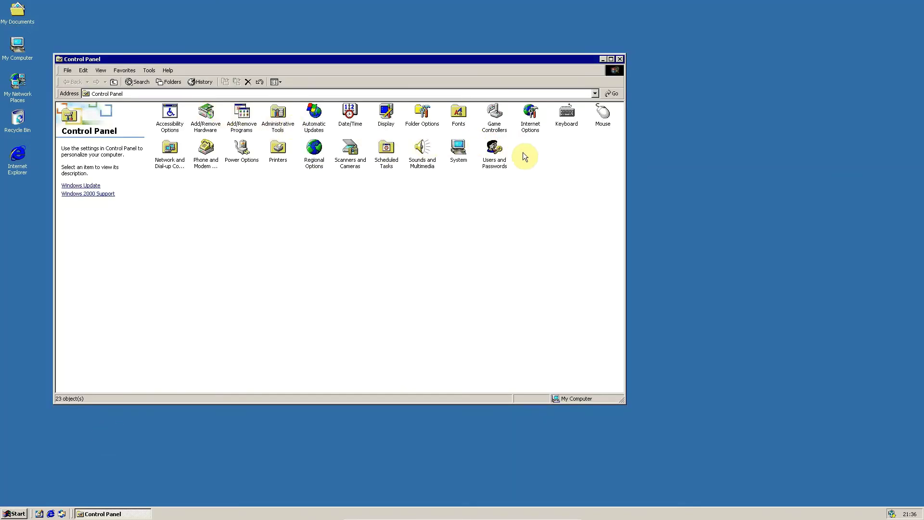
Step: In Users and Passwords, add user Win2000 with full name 'Windows' and set its password
{"action": "double_click", "coordinate": [484, 156]}
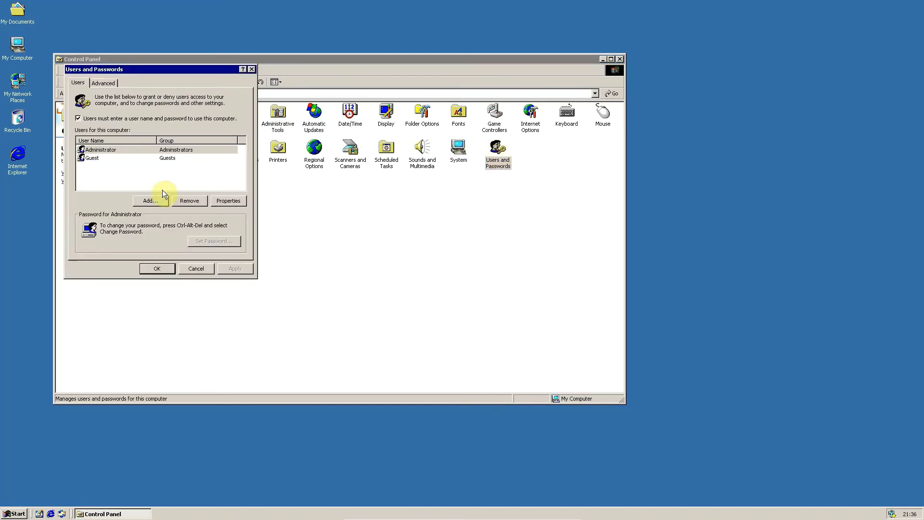
{"action": "left_click", "coordinate": [152, 199]}
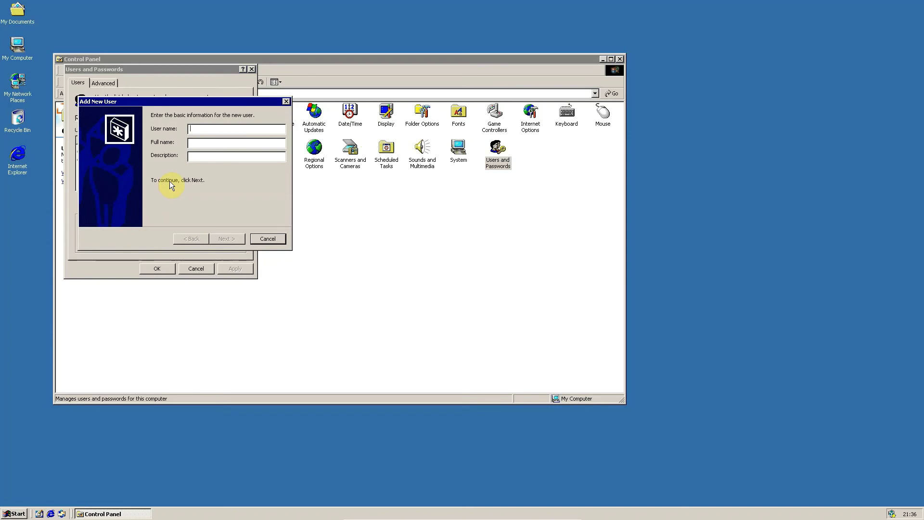
{"action": "type", "text": "Win2000"}
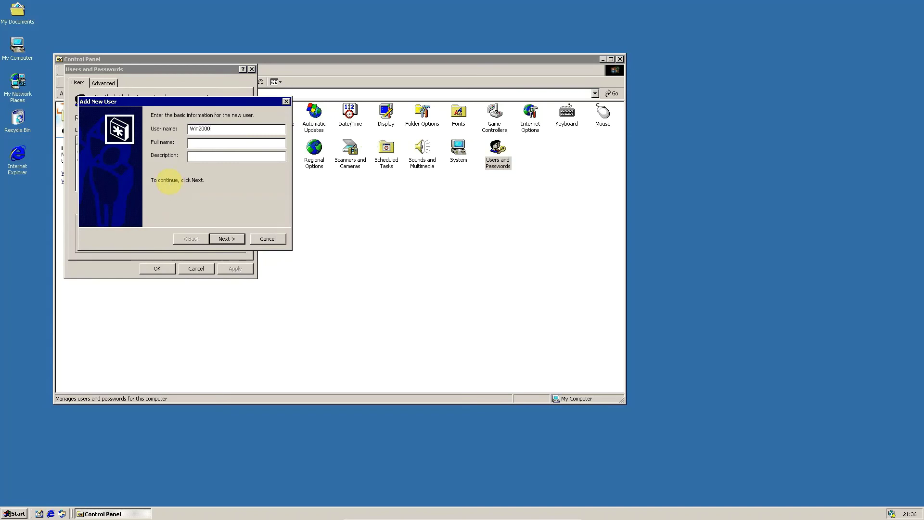
{"action": "key", "text": "Tab"}
{"action": "type", "text": "Windows"}
{"action": "left_click", "coordinate": [226, 237]}
{"action": "type", "text": "*********"}
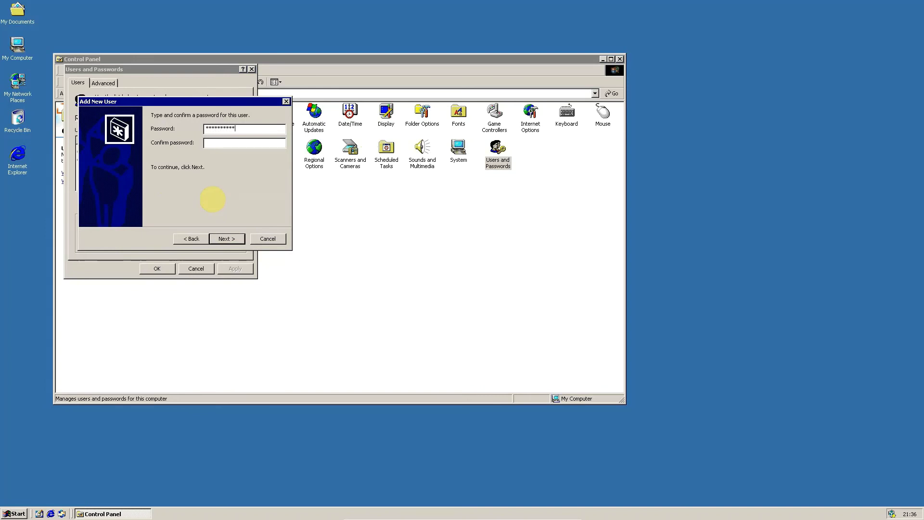
{"action": "key", "text": "Tab"}
{"action": "type", "text": "***********"}
{"action": "key", "text": "Return"}
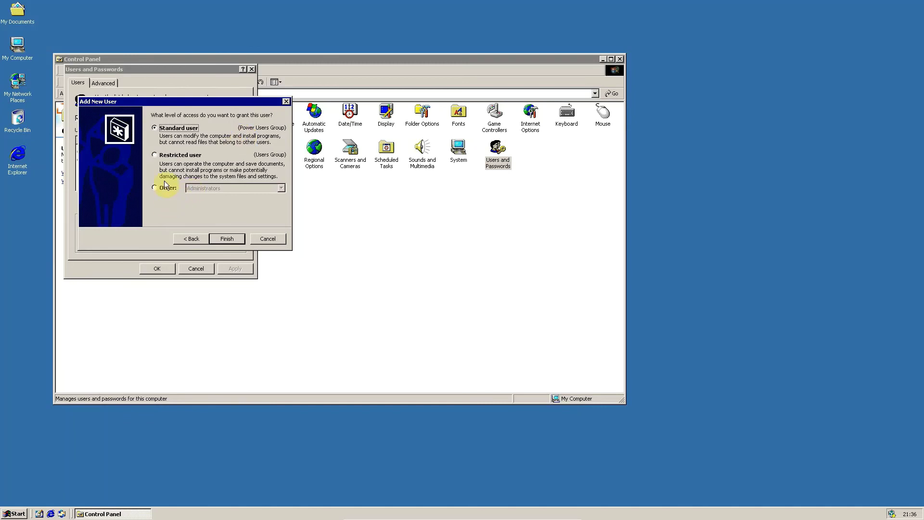
Step: Make Win2000 a Restricted user, finish the wizard and close Users and Passwords
{"action": "left_click", "coordinate": [169, 158]}
{"action": "left_click", "coordinate": [217, 234]}
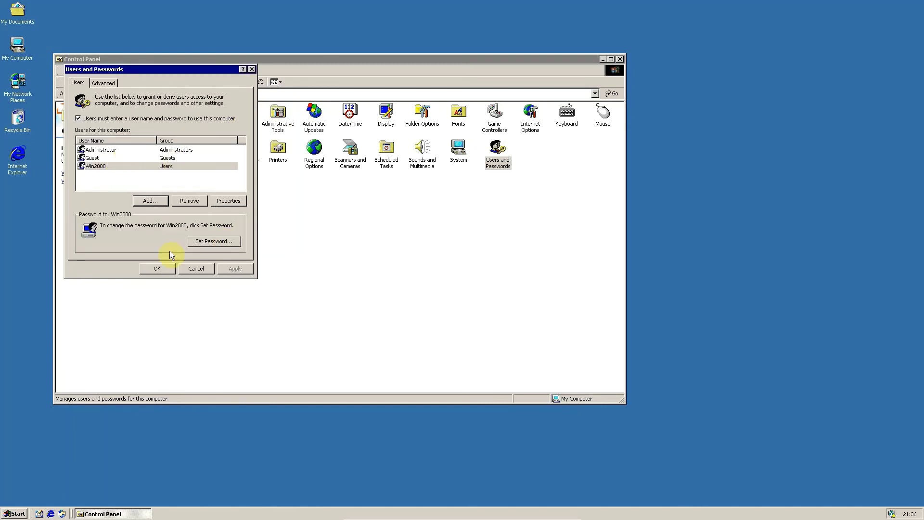
{"action": "left_click", "coordinate": [166, 269]}
{"action": "left_click", "coordinate": [242, 187]}
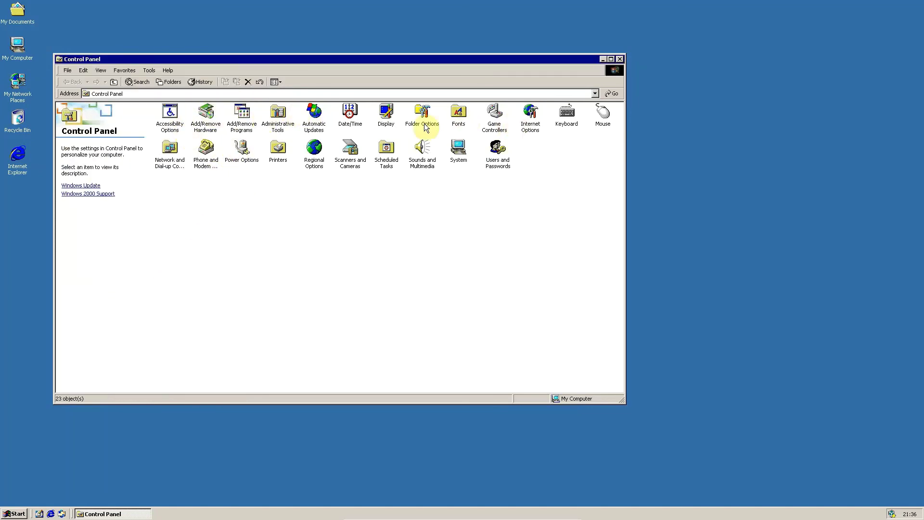
Step: Set the guest display Colors to True Color (32 bit), apply it and keep the new setting
{"action": "double_click", "coordinate": [392, 116]}
{"action": "left_click", "coordinate": [245, 104]}
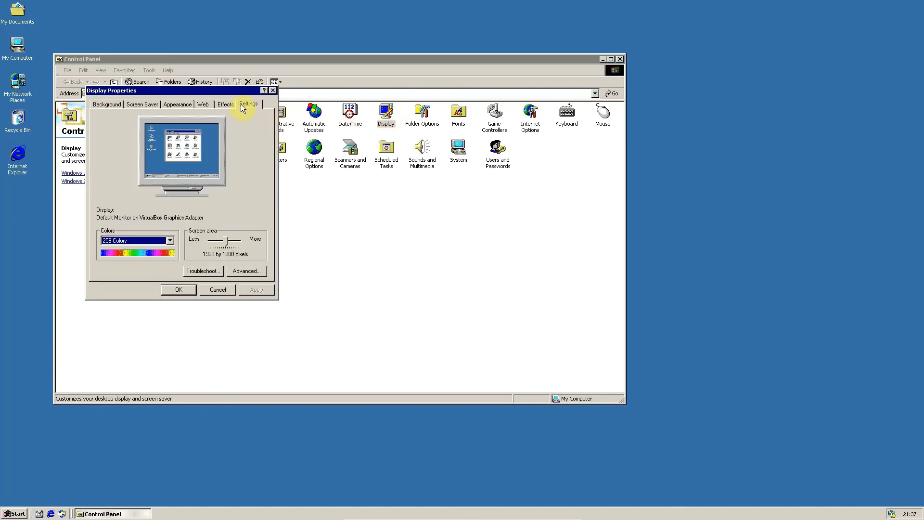
{"action": "left_click", "coordinate": [132, 239]}
{"action": "left_click", "coordinate": [136, 269]}
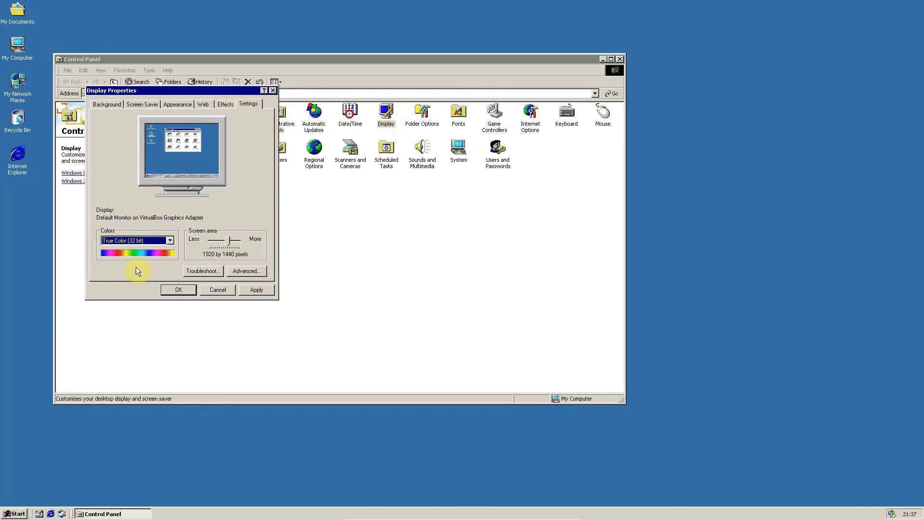
{"action": "left_click", "coordinate": [254, 290]}
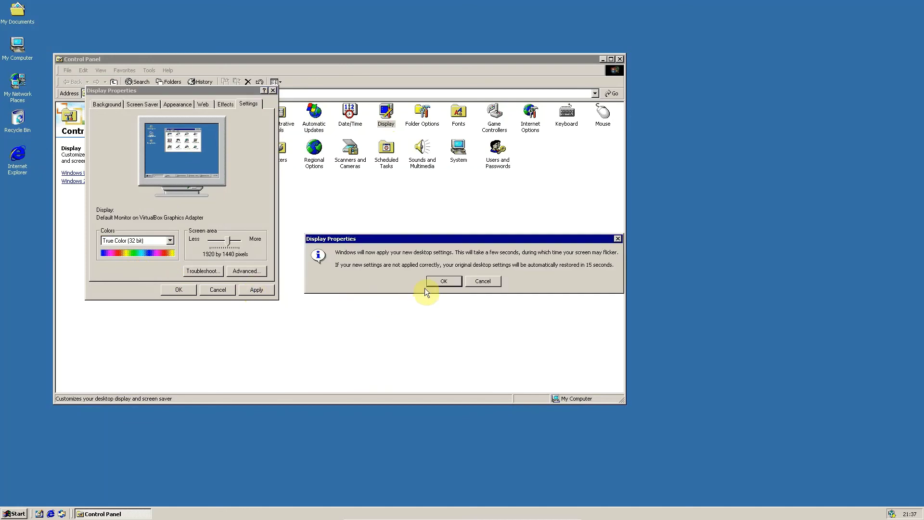
{"action": "left_click", "coordinate": [439, 282]}
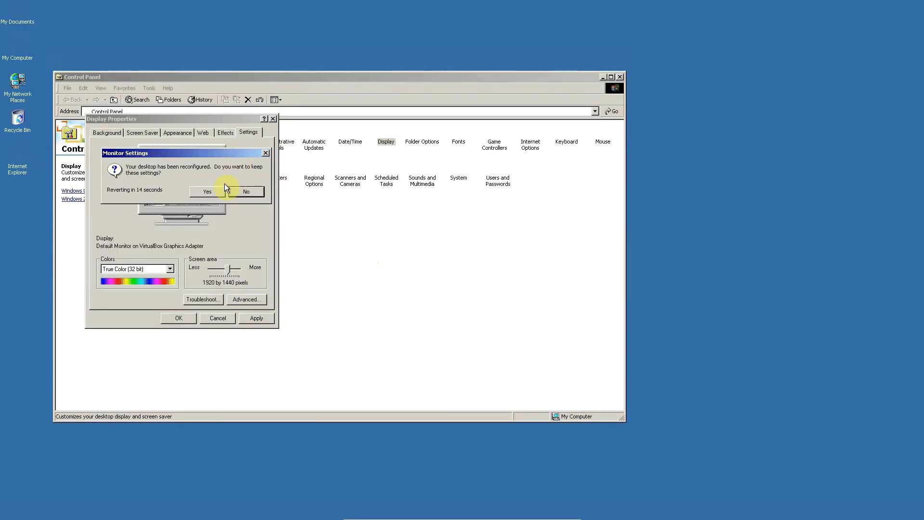
{"action": "left_click", "coordinate": [204, 193]}
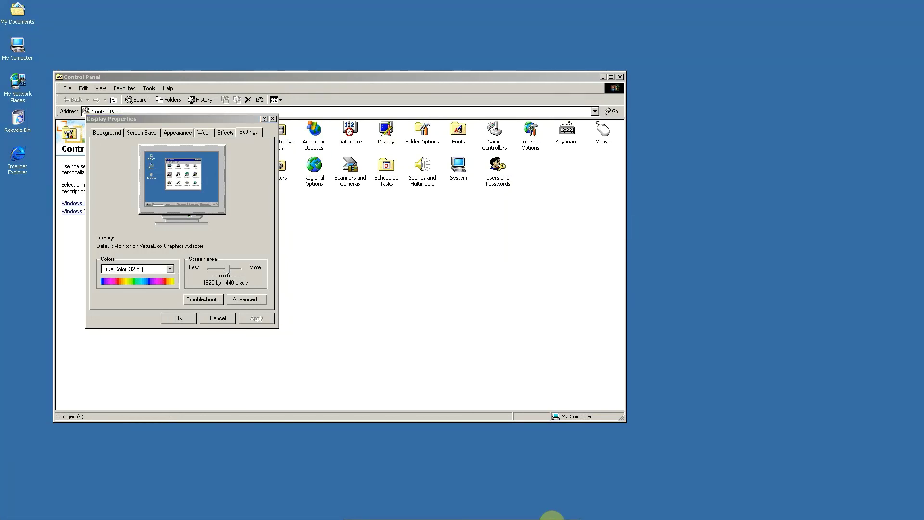
Step: Send the Windows 2000 VM a shutdown signal, then return to VirtualBox Manager
{"action": "mouse_move", "coordinate": [551, 519]}
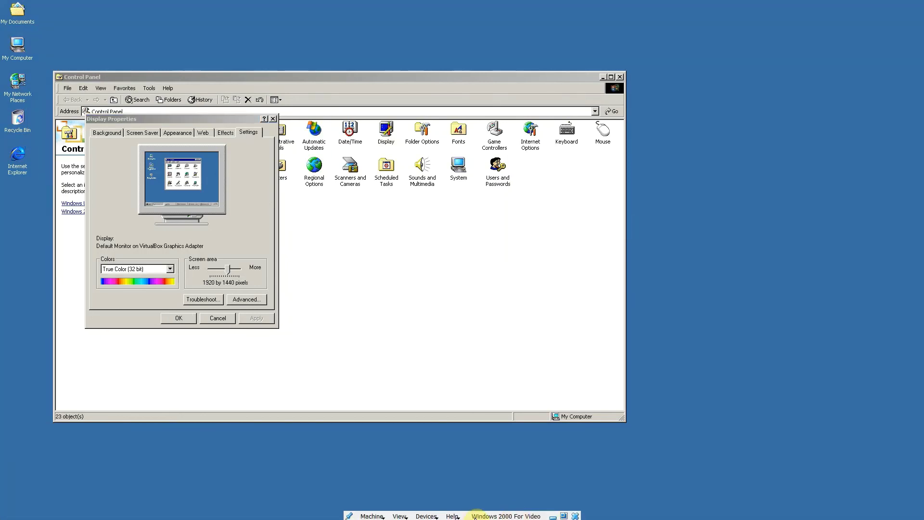
{"action": "left_click", "coordinate": [574, 514]}
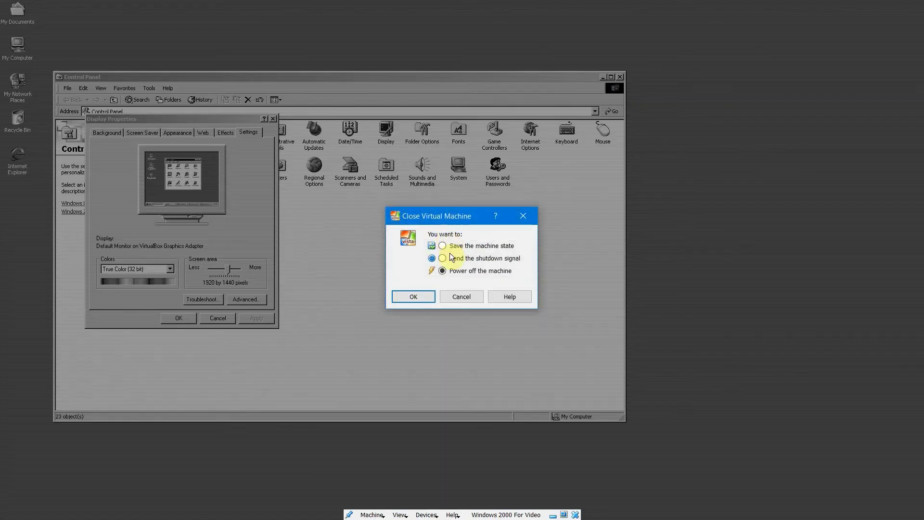
{"action": "left_click", "coordinate": [442, 259]}
{"action": "left_click", "coordinate": [400, 299]}
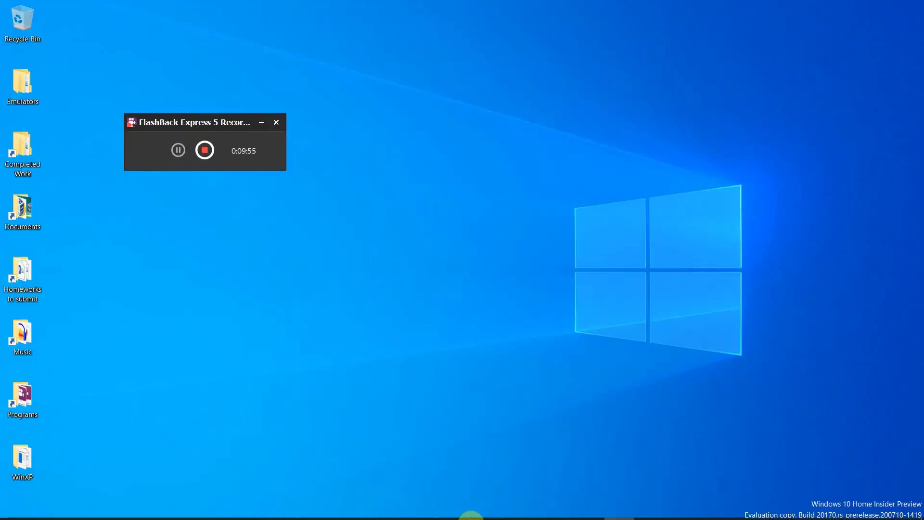
{"action": "left_click", "coordinate": [558, 507]}
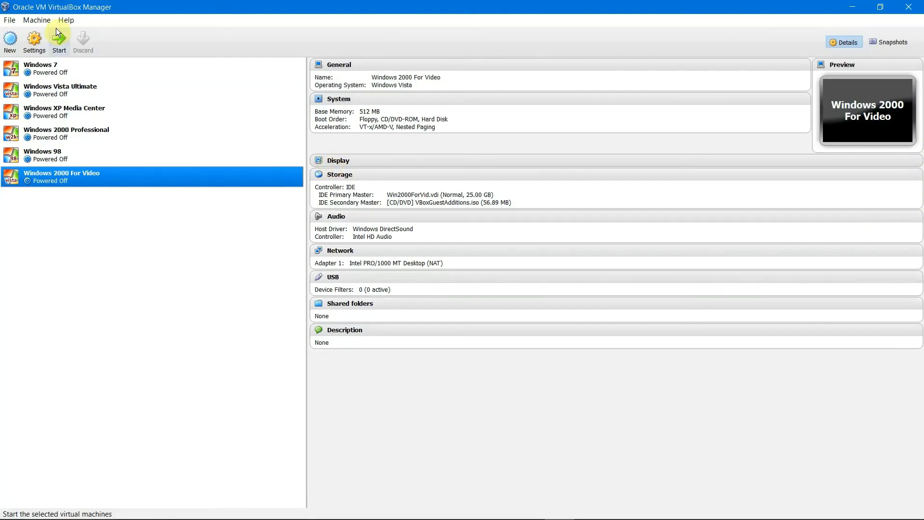